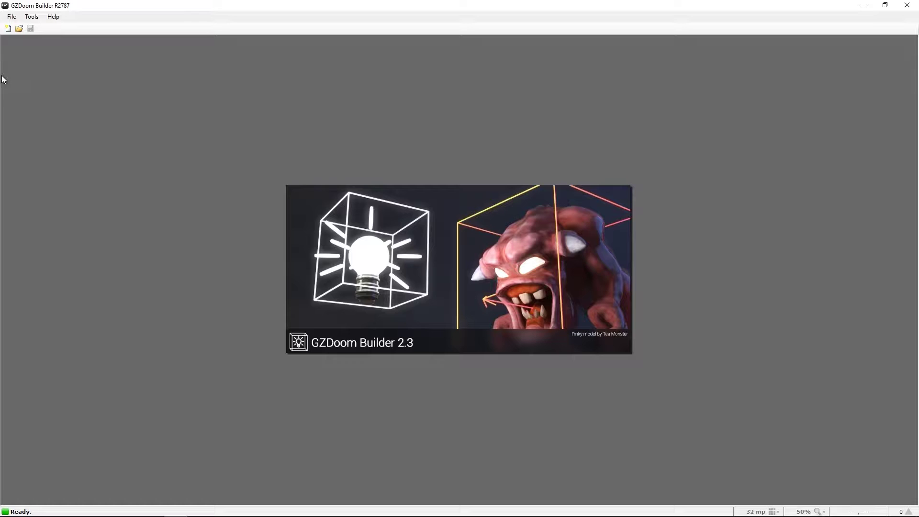
# Start a new map and bring up its map options.
pyautogui.click(9, 18)
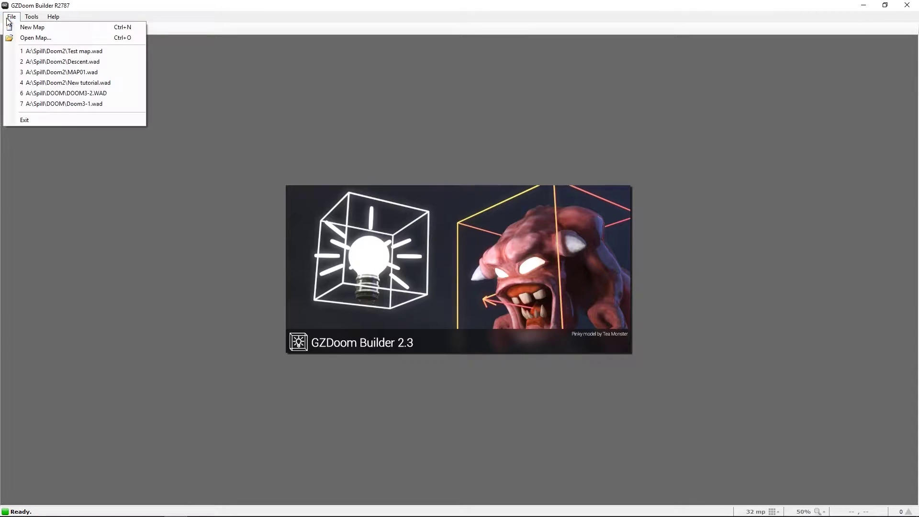
pyautogui.click(10, 186)
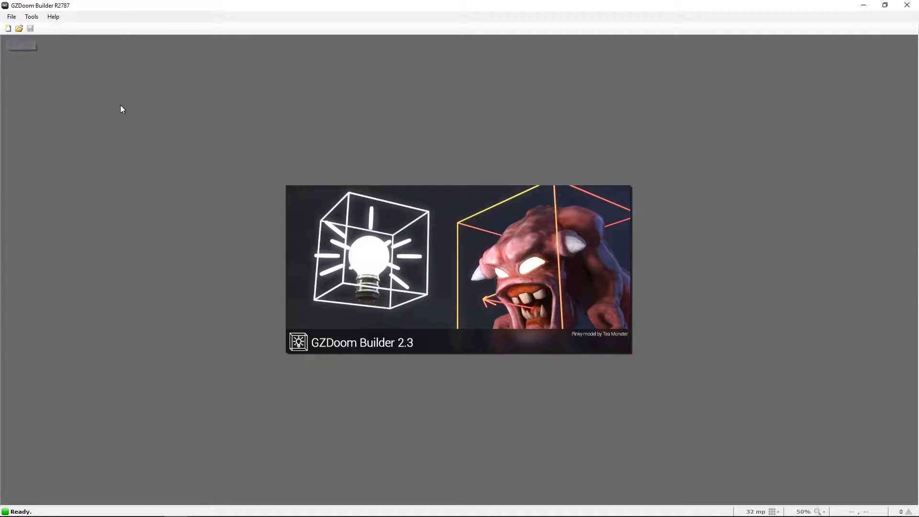
pyautogui.hotkey('ctrl', 'n')
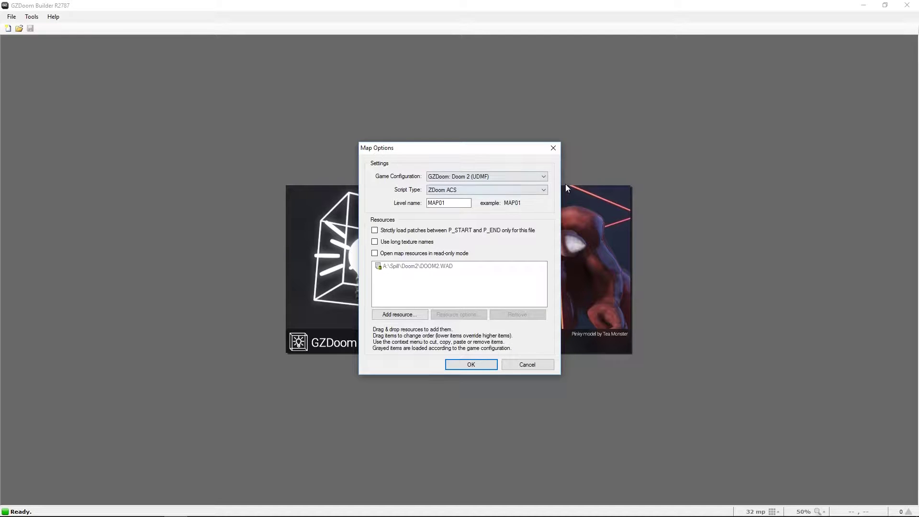
# Try the Doom: Doom 2 (Doom format) and GZDoom: Doom 2 (Hexen format) game configurations for the new map.
pyautogui.click(541, 177)
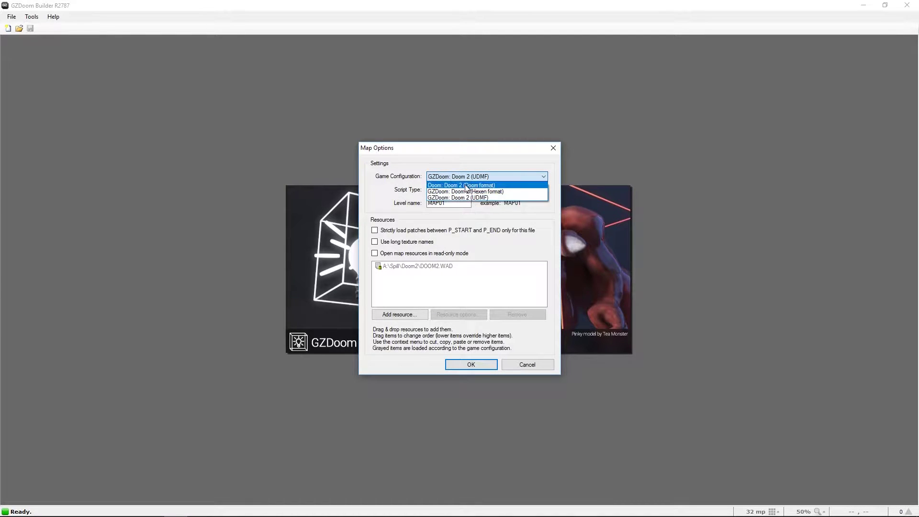
pyautogui.click(474, 190)
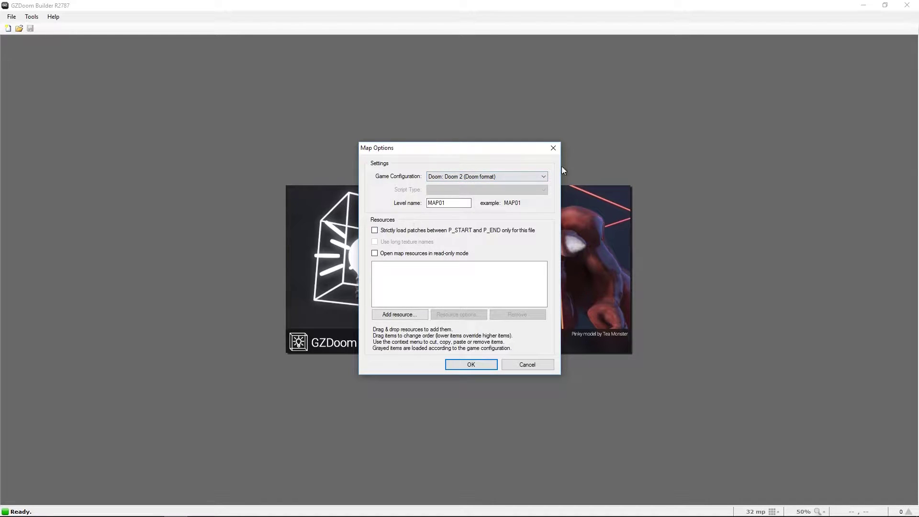
pyautogui.click(544, 178)
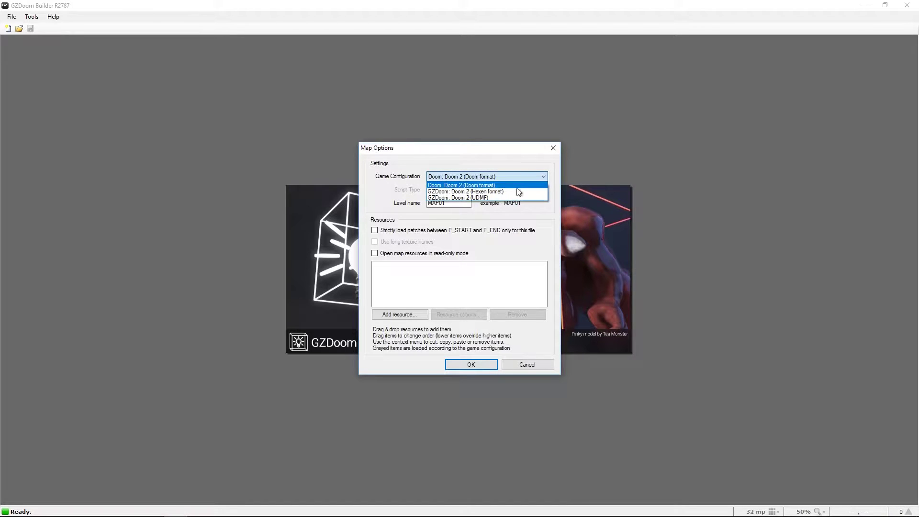
pyautogui.click(492, 192)
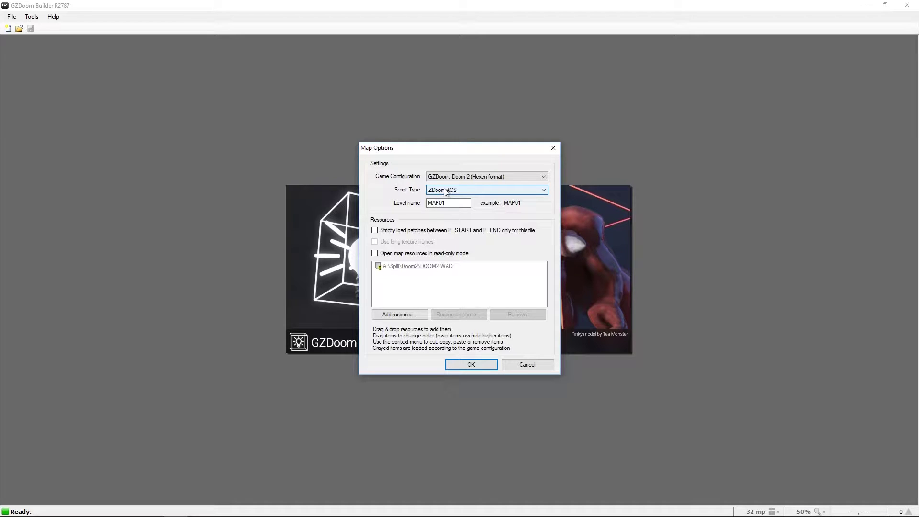
pyautogui.click(541, 176)
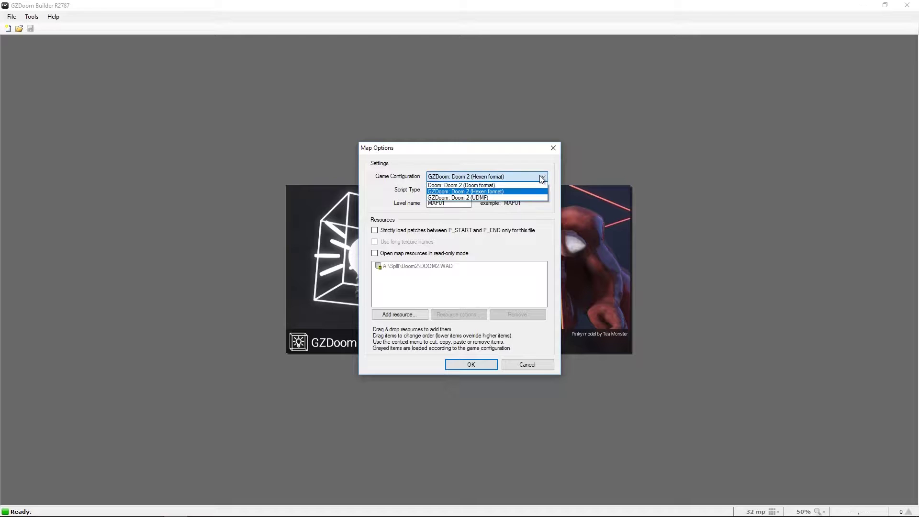
pyautogui.click(495, 203)
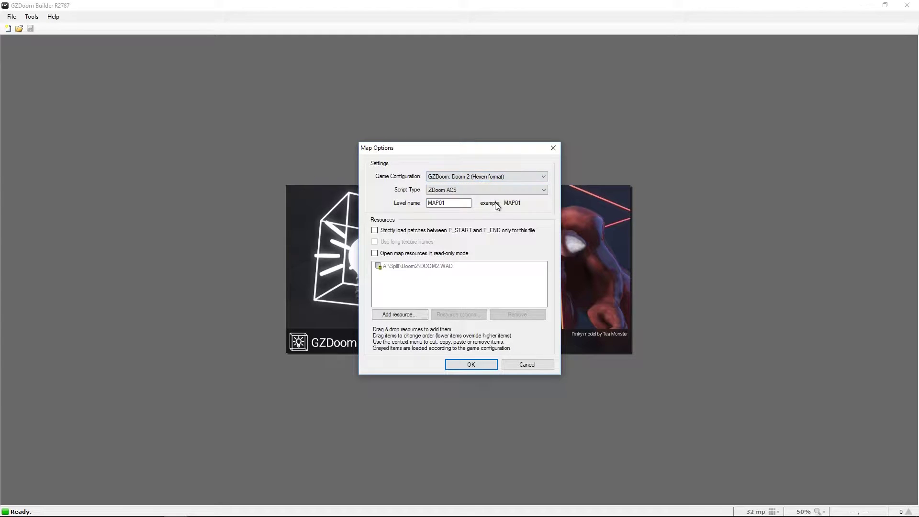
# Set the new map's game configuration to GZDoom: Doom 2 (UDMF).
pyautogui.click(500, 178)
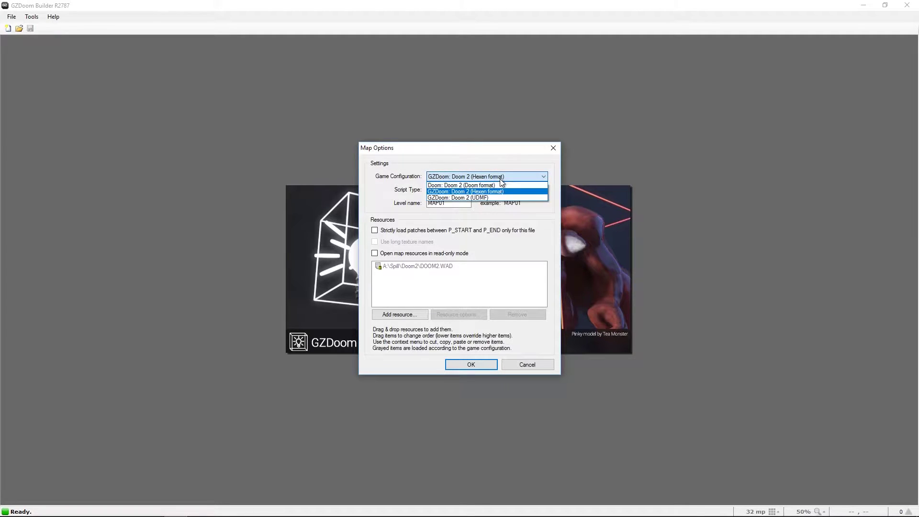
pyautogui.click(486, 199)
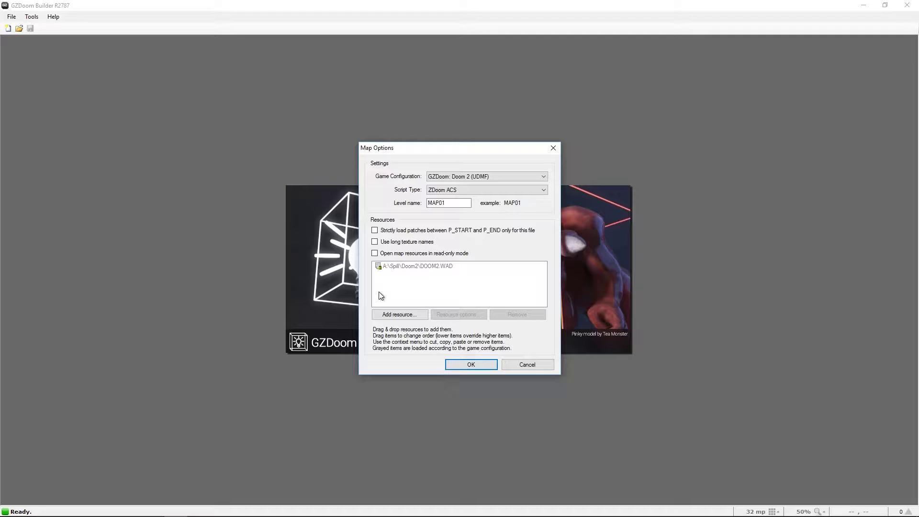
pyautogui.doubleClick(437, 203)
pyautogui.click(429, 206)
# Try to add DOOM2.WAD from the Doom2 folder as a WAD file resource.
pyautogui.click(403, 316)
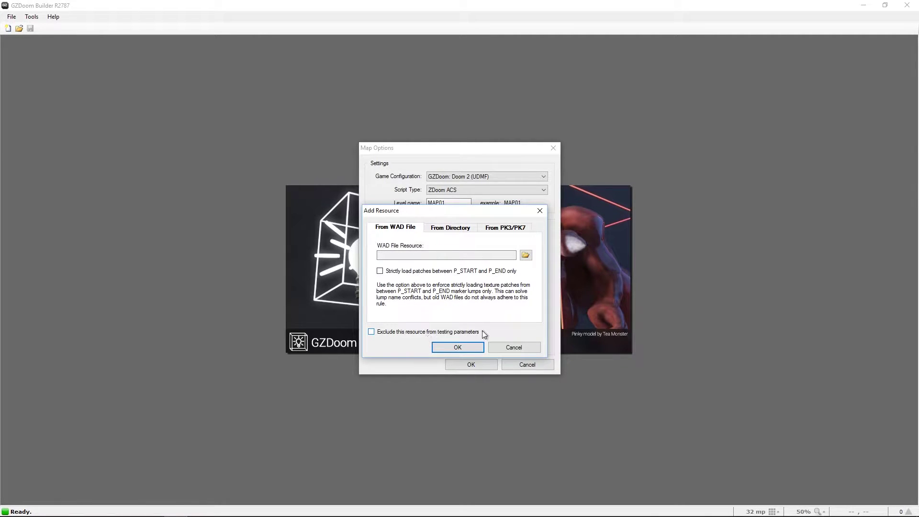
pyautogui.click(526, 256)
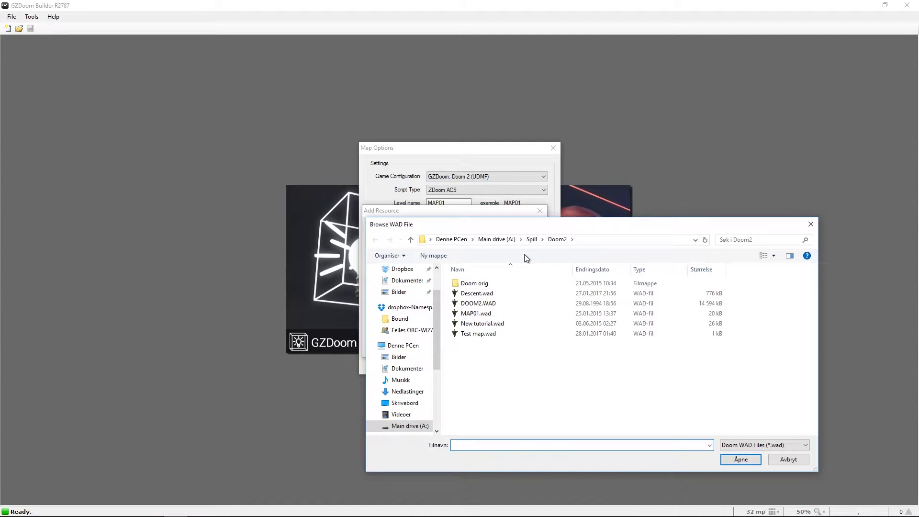
pyautogui.click(465, 305)
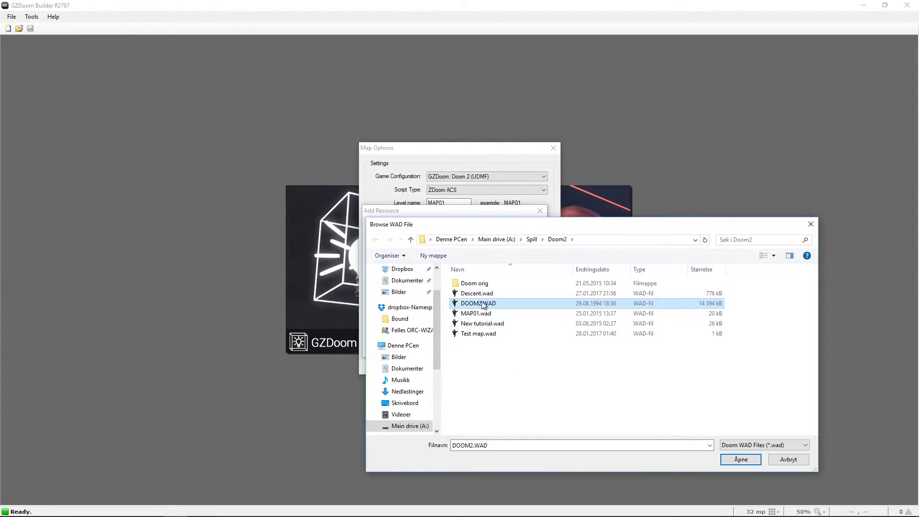
pyautogui.click(741, 460)
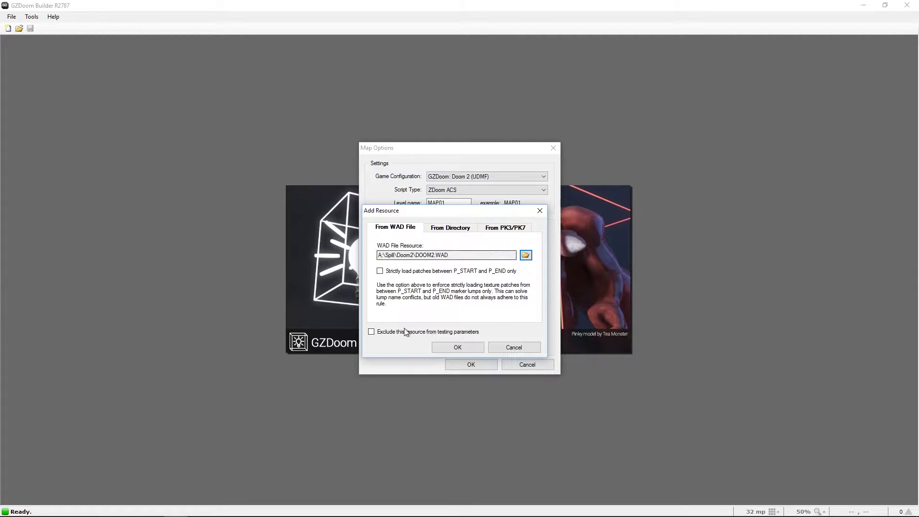
pyautogui.click(506, 347)
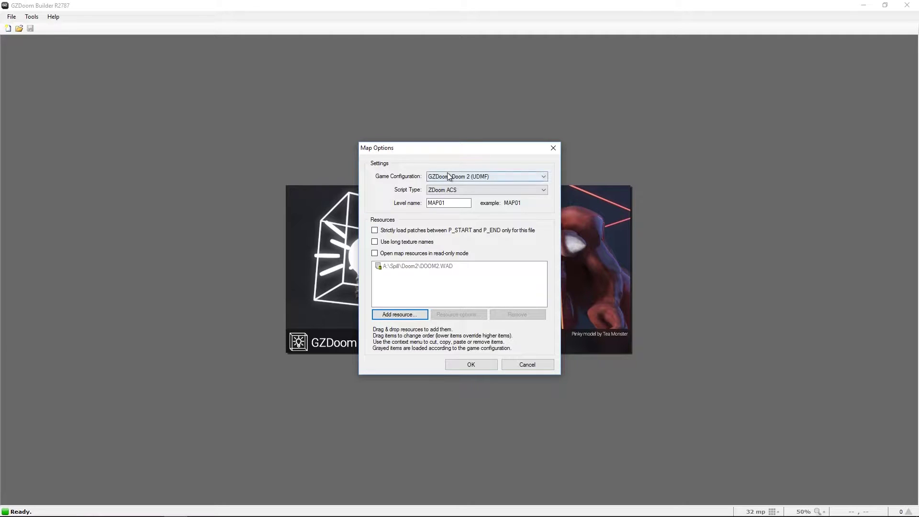
# Create the map with the chosen options and set the grid size to 64 mp.
pyautogui.click(463, 367)
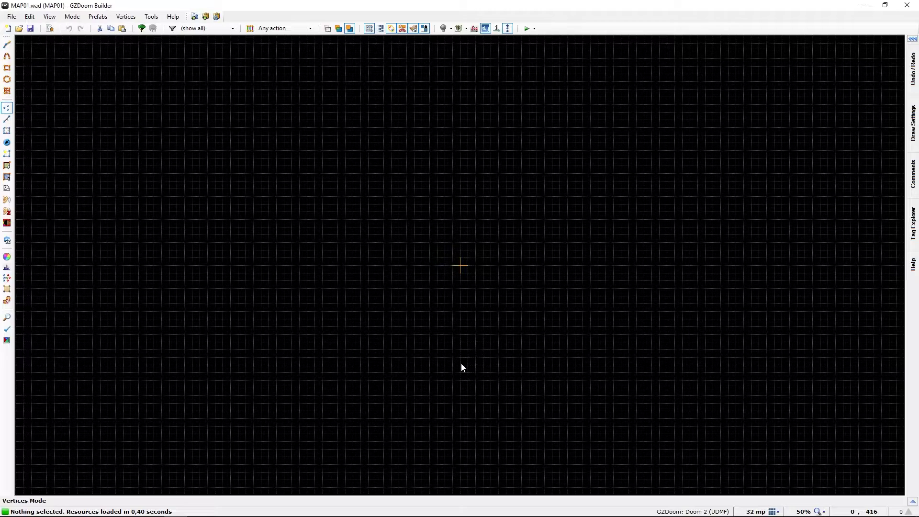
pyautogui.scroll(2, 462, 365)
pyautogui.press(']')
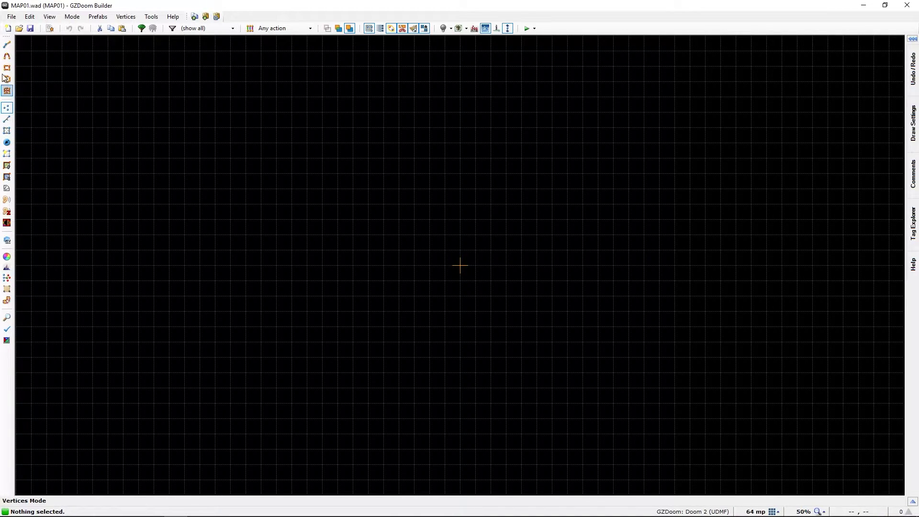
# Save the map under the file name Test map in the Doom2 folder, replacing the existing WAD file.
pyautogui.click(11, 17)
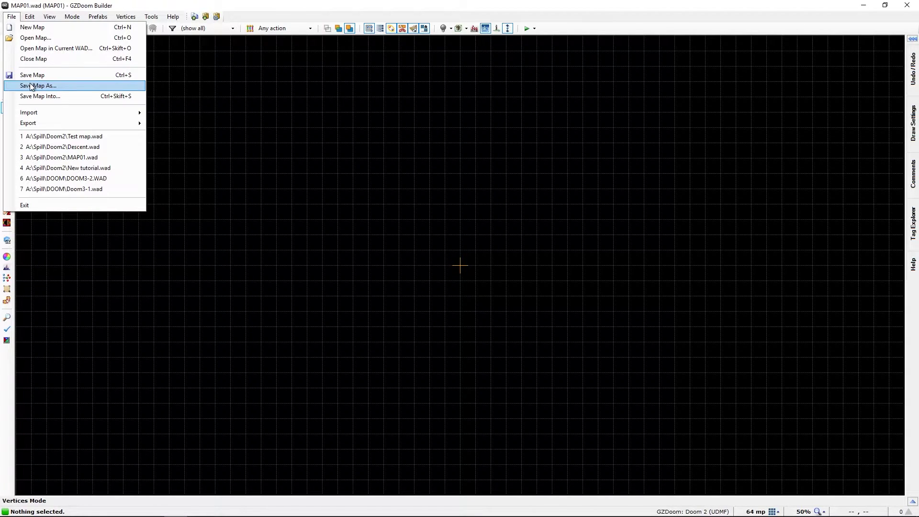
pyautogui.click(11, 18)
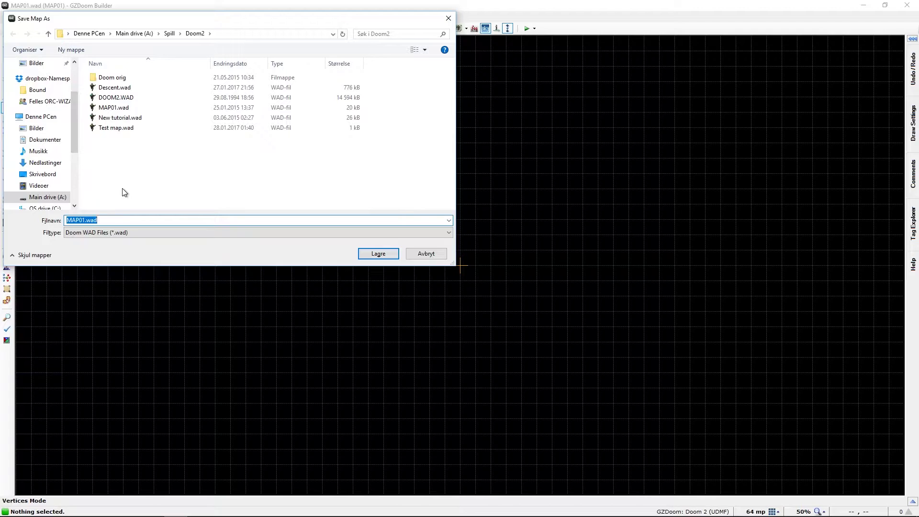
pyautogui.write('T')
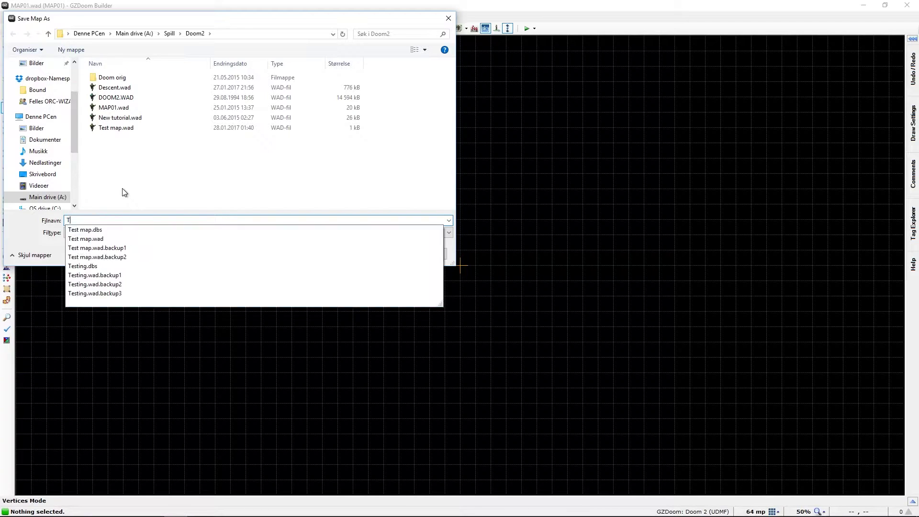
pyautogui.write('est map')
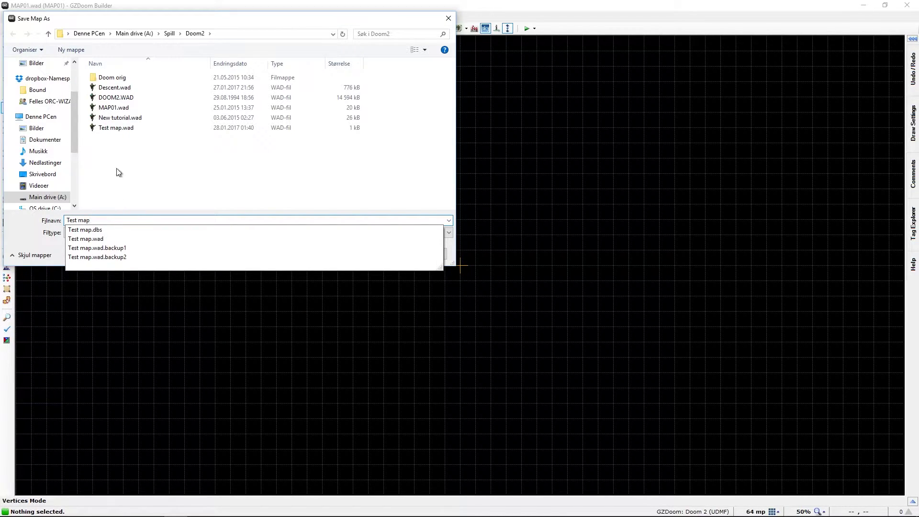
pyautogui.click(406, 200)
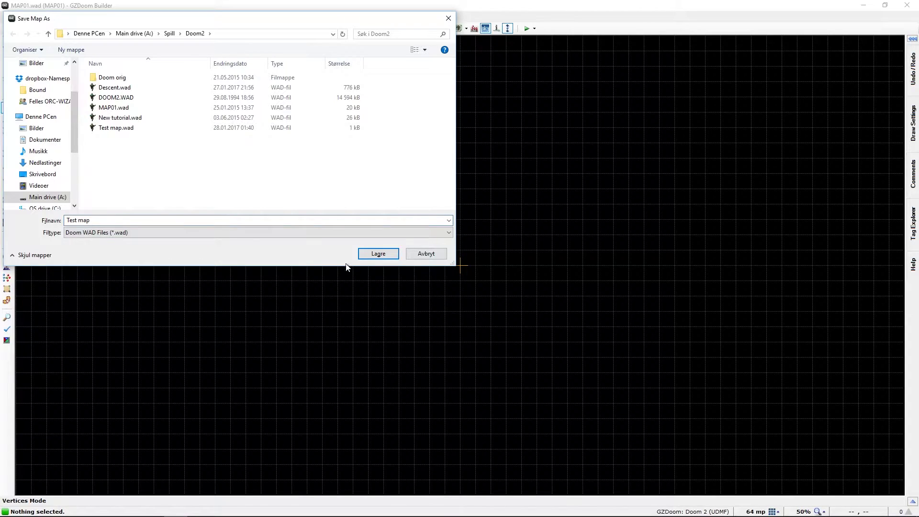
pyautogui.click(374, 255)
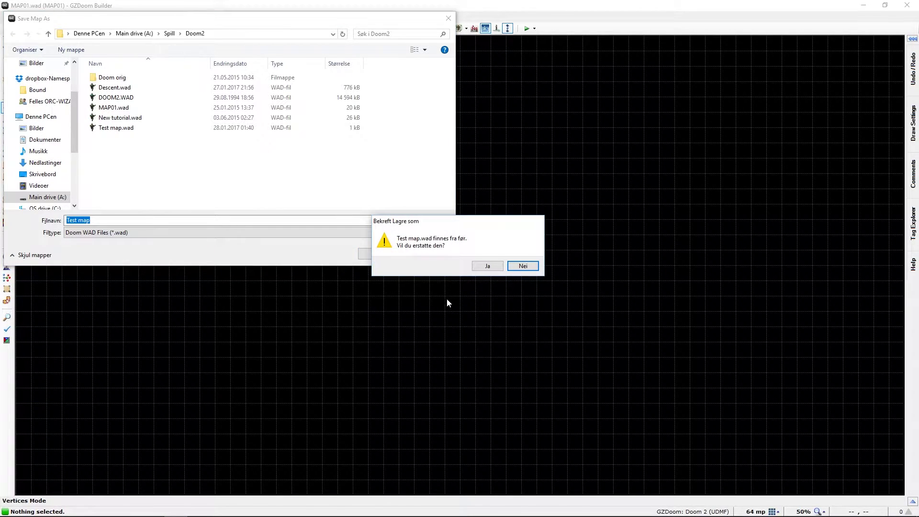
pyautogui.click(494, 265)
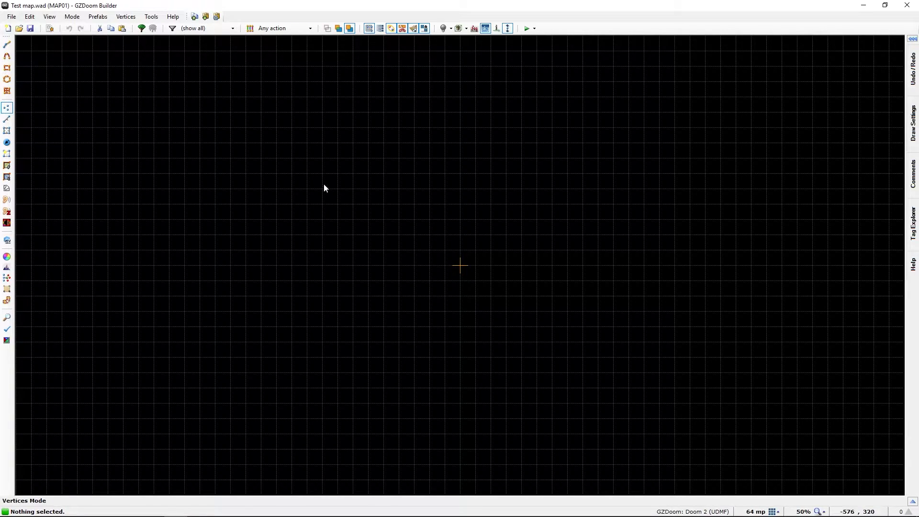
# Create a second new map in GZDoom: Doom 2 (UDMF) format with the level name MAP02.
pyautogui.click(8, 20)
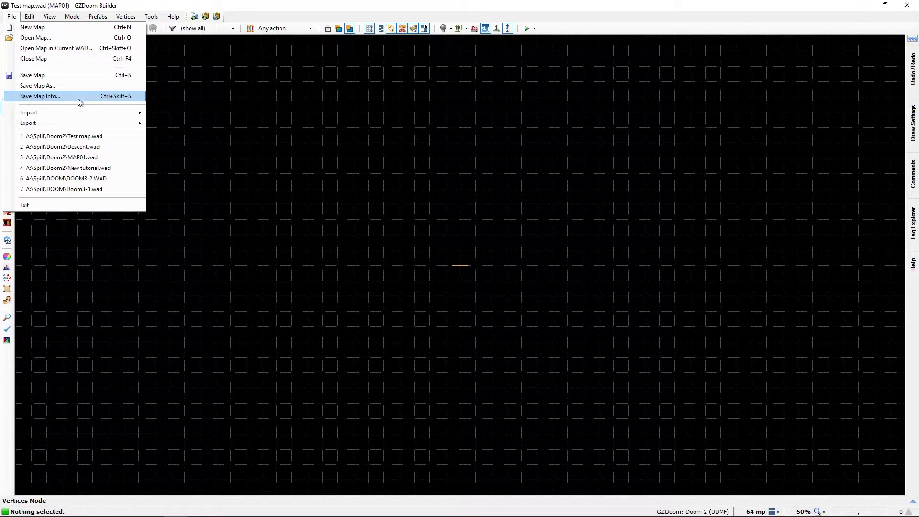
pyautogui.click(242, 121)
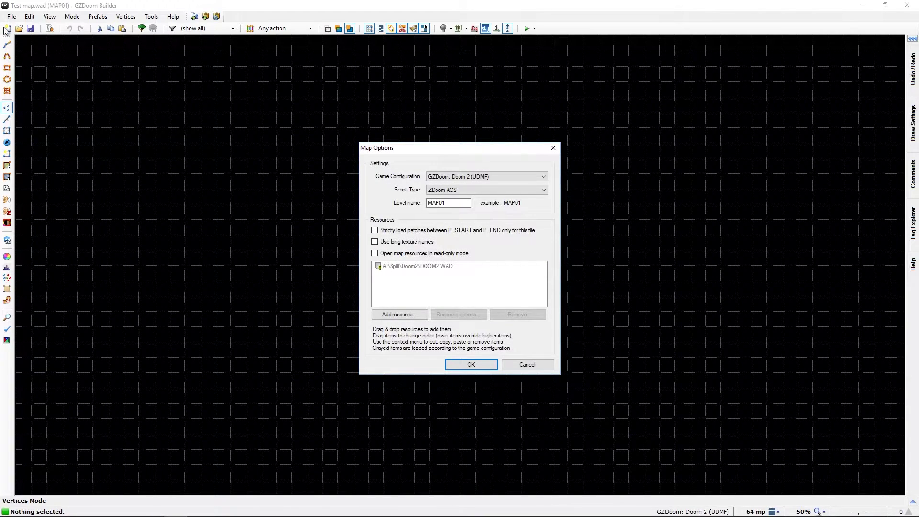
pyautogui.click(456, 203)
pyautogui.write('2')
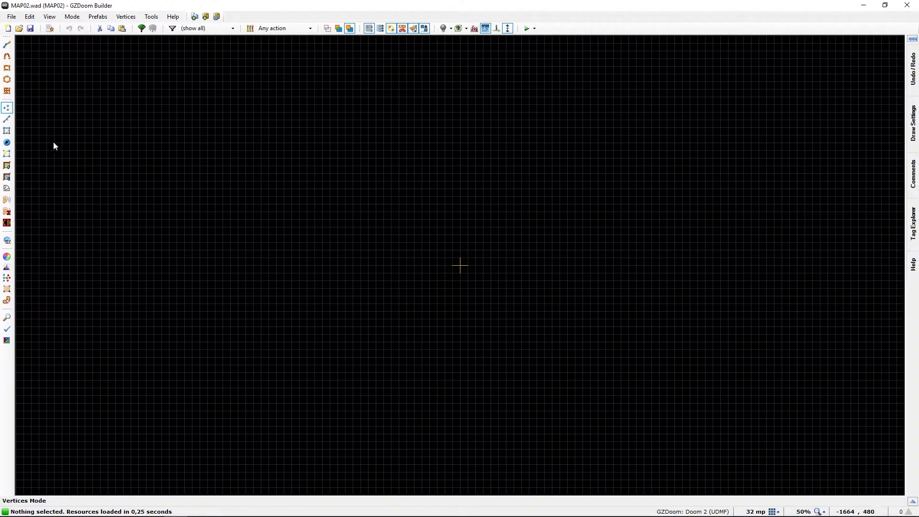
# Save the MAP02 level into the existing Test map.wad file.
pyautogui.click(8, 17)
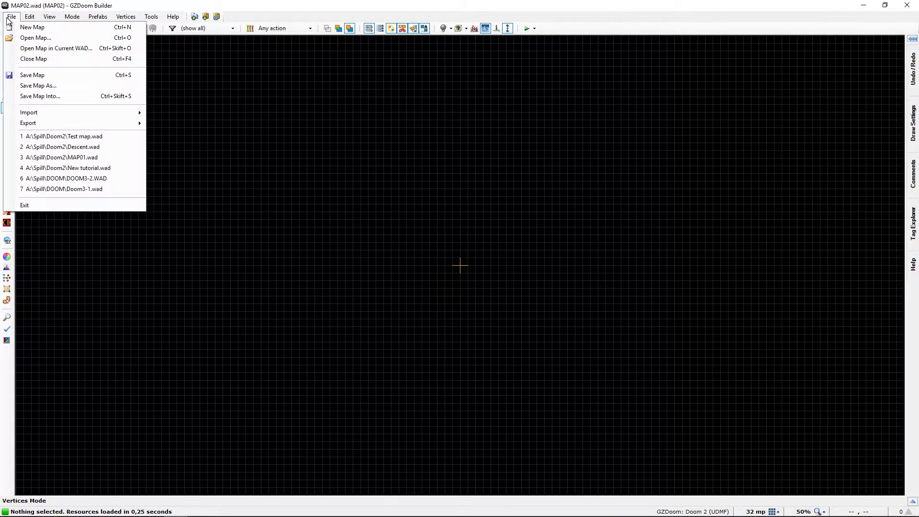
pyautogui.click(36, 95)
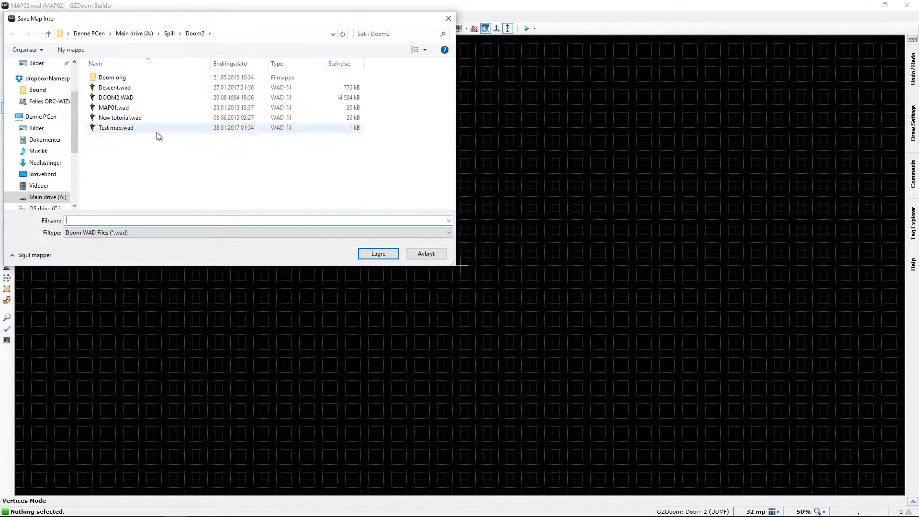
pyautogui.click(105, 129)
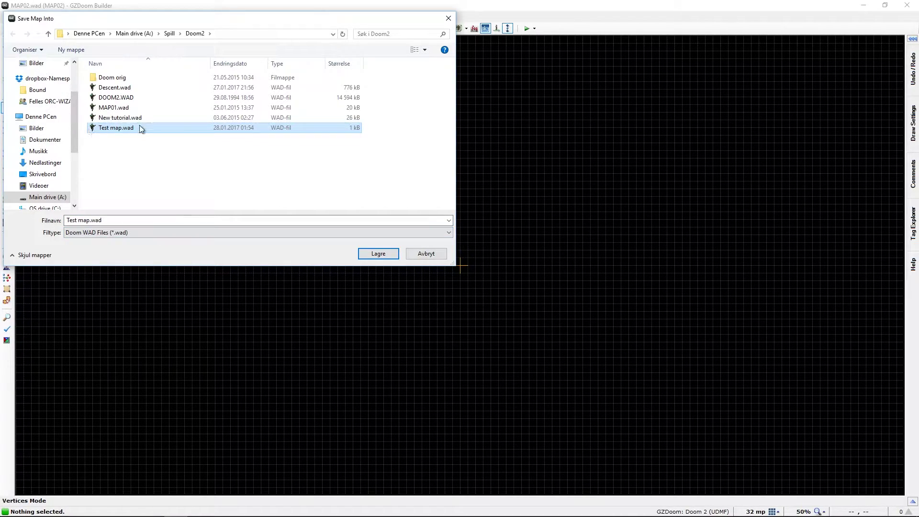
pyautogui.click(78, 219)
pyautogui.click(378, 254)
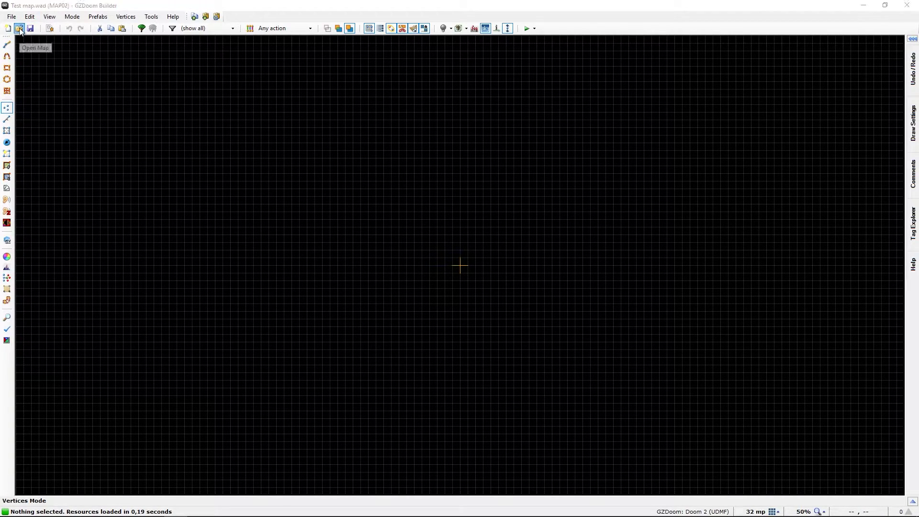
# Open level MAP01 from Test map.wad.
pyautogui.hotkey('ctrl', 'o')
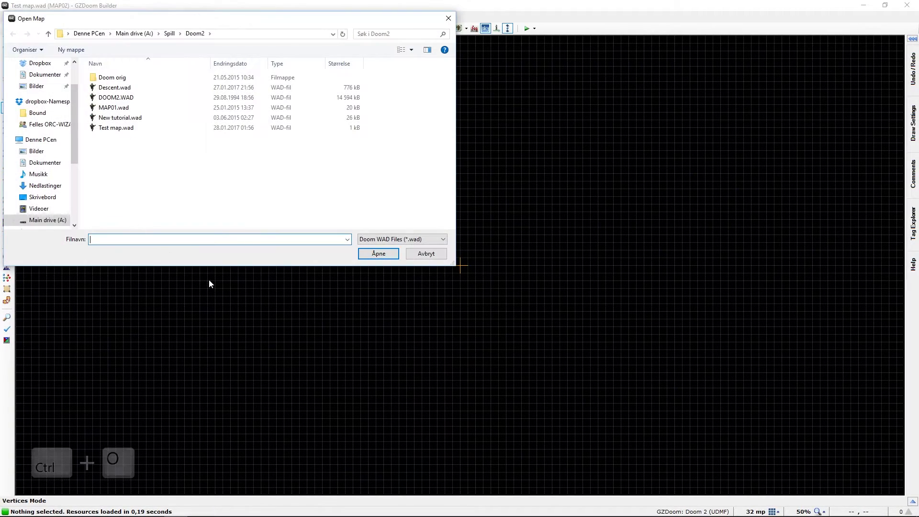
pyautogui.doubleClick(115, 128)
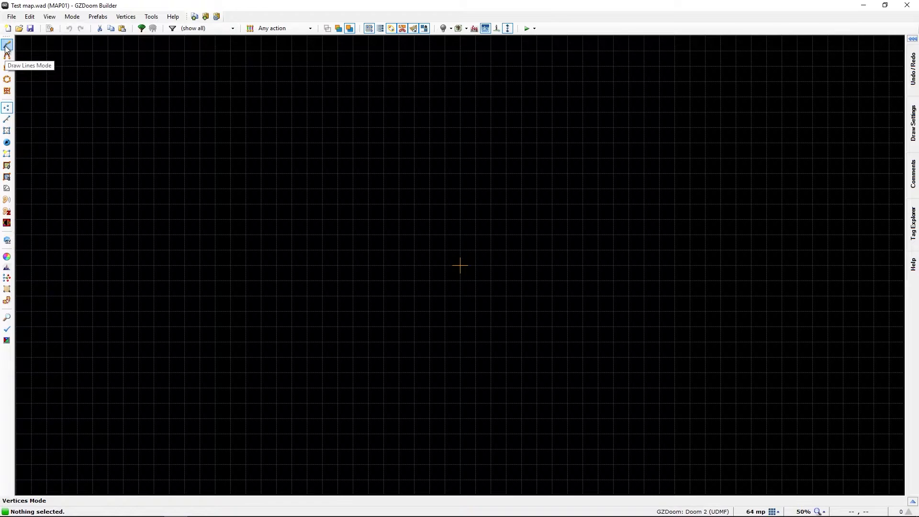
# Draw a closed 320 by 320 square sector in the upper-left area of the map using Draw Lines Mode.
pyautogui.hotkey('ctrl', 'd')
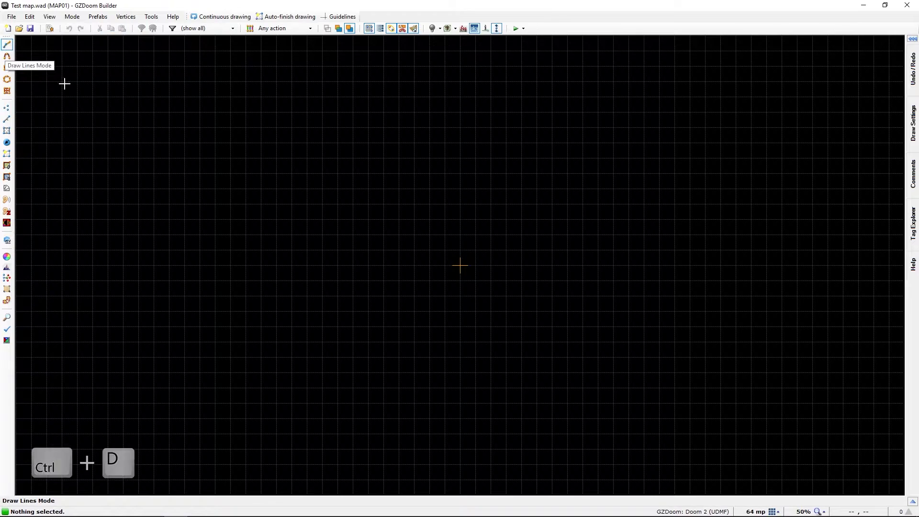
pyautogui.click(169, 129)
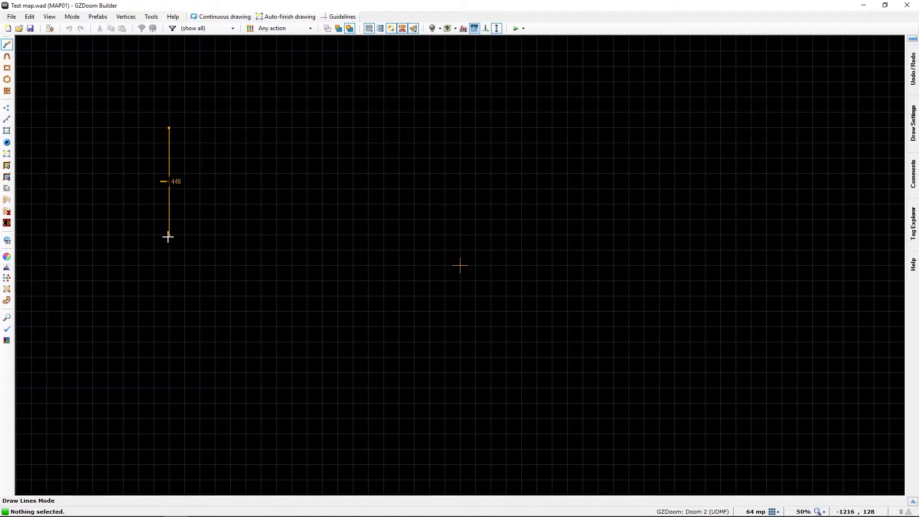
pyautogui.click(168, 207)
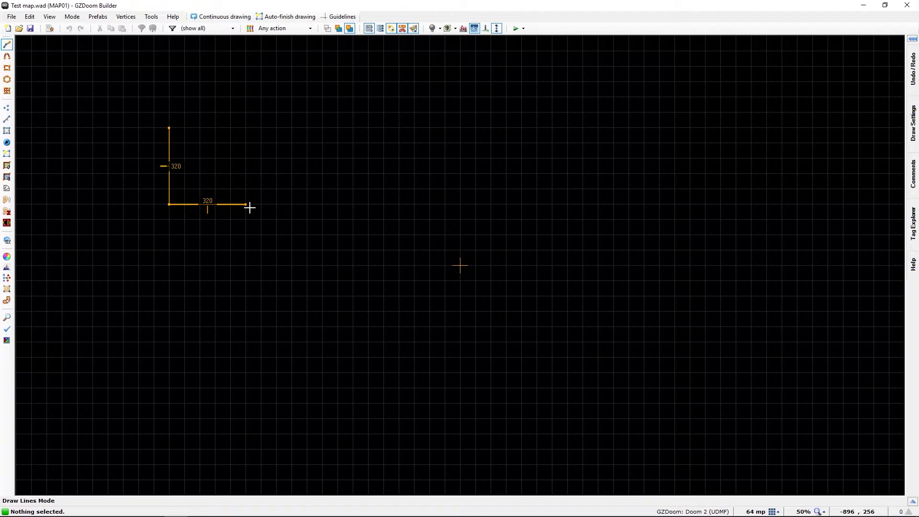
pyautogui.click(250, 208)
pyautogui.click(240, 130)
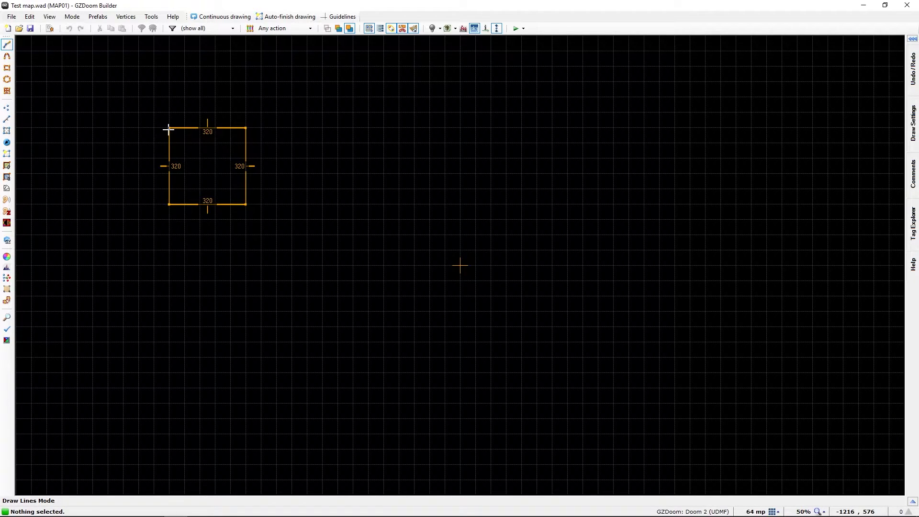
pyautogui.click(169, 129)
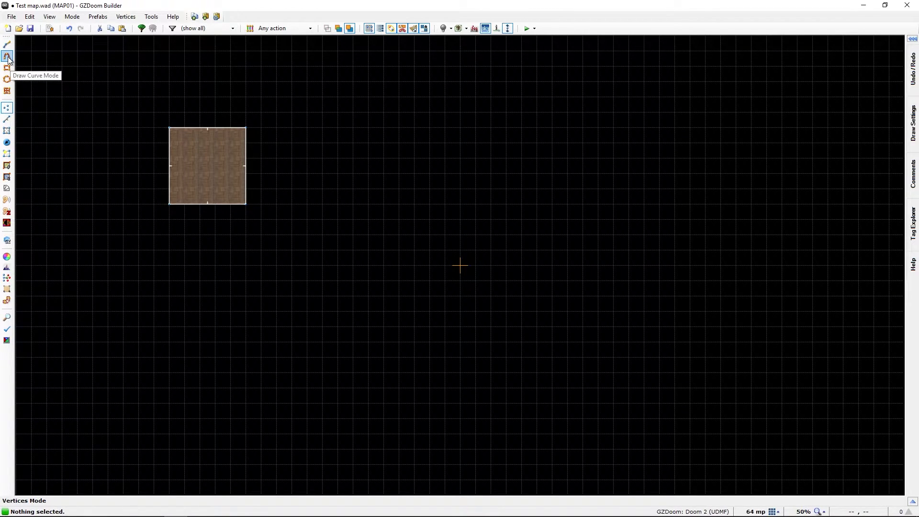
# Draw a closed oval-shaped sector just right of the square using Draw Curve Mode with a segment length of 32.
pyautogui.hotkey('ctrl', 'alt', 'd')
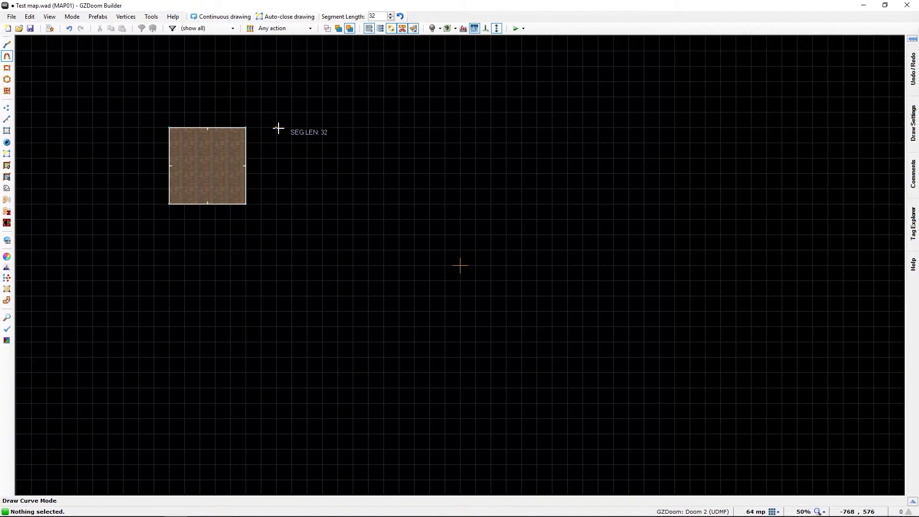
pyautogui.click(278, 129)
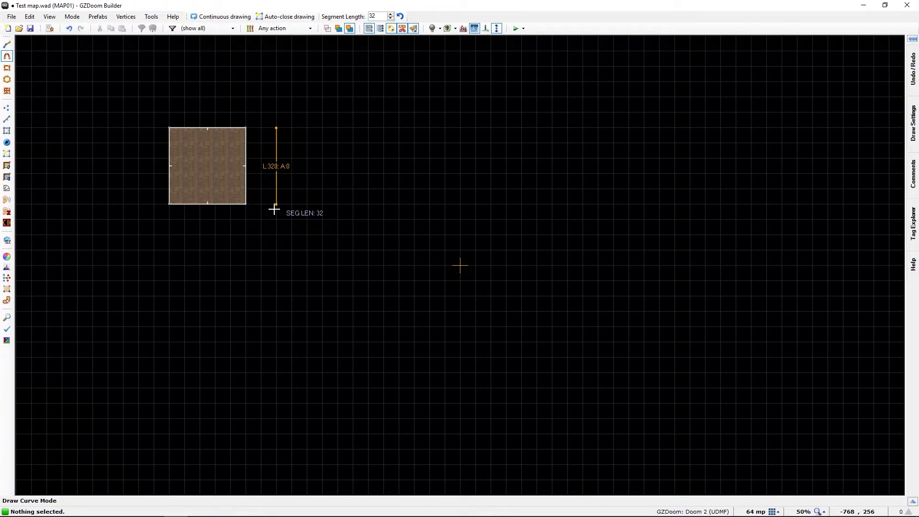
pyautogui.click(277, 161)
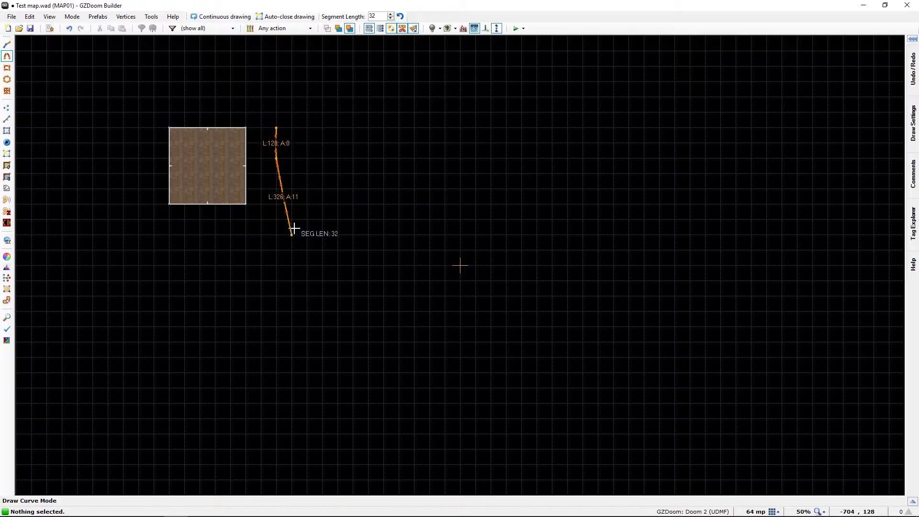
pyautogui.click(292, 189)
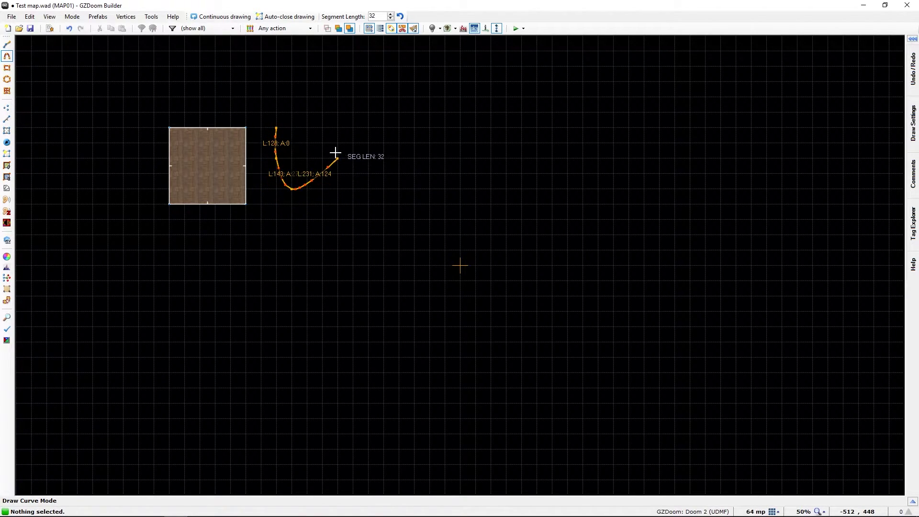
pyautogui.click(320, 163)
pyautogui.click(319, 114)
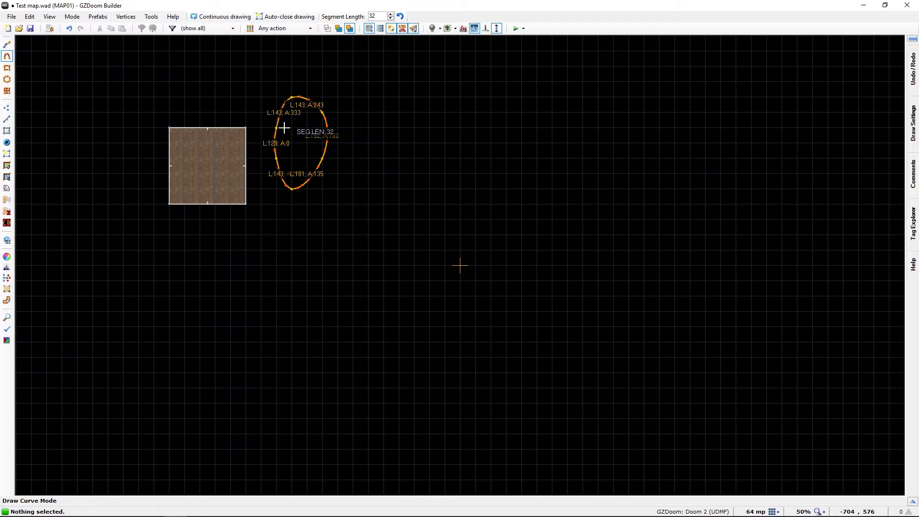
pyautogui.click(278, 127)
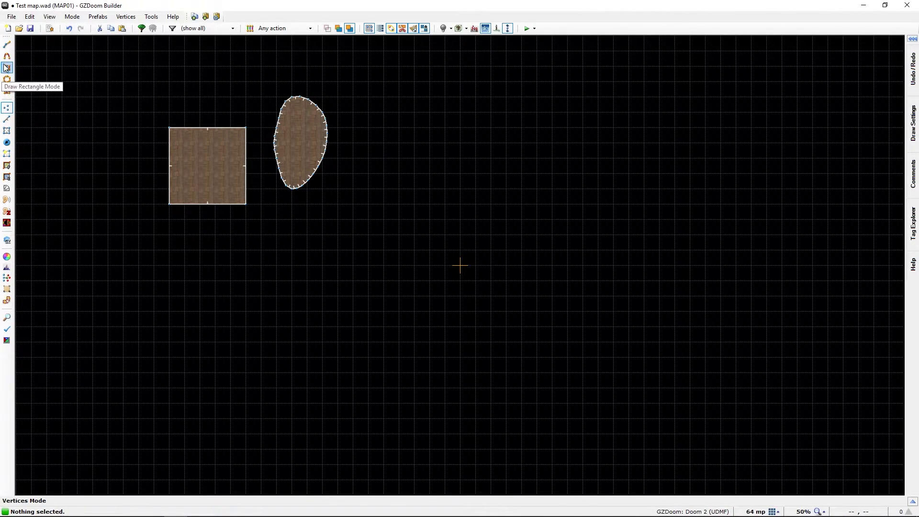
# Draw a 512 by 448 rectangle overlapping the square's lower-right corner and the oval's lower end, using Draw Rectangle Mode.
pyautogui.hotkey('ctrl', 'shift', 'd')
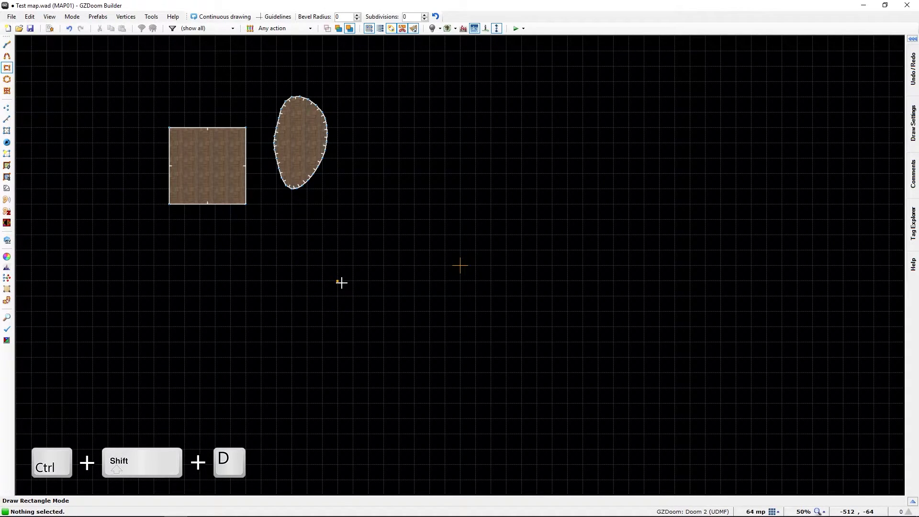
pyautogui.moveTo(341, 283); pyautogui.dragTo(223, 179)
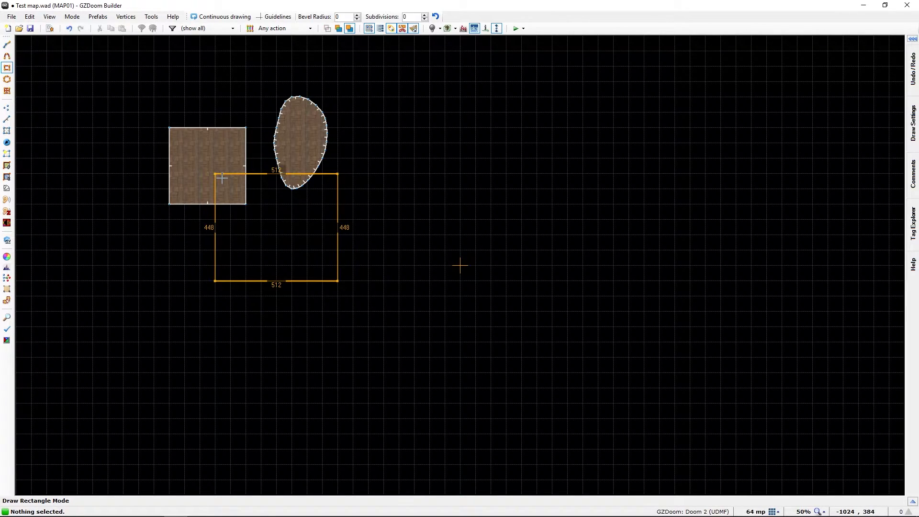
pyautogui.moveTo(223, 178); pyautogui.dragTo(222, 179)
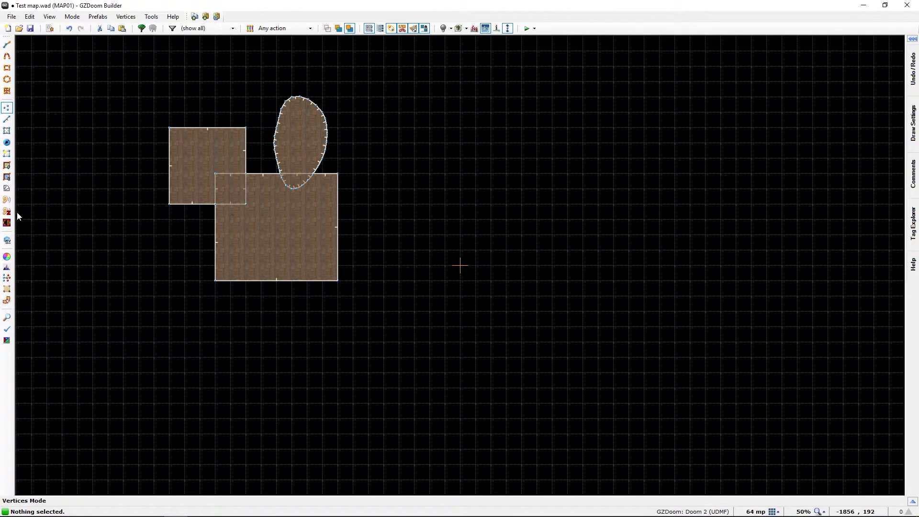
# Draw a 448 by 384 grid of three by three cells overlapping the top of the square and the oval.
pyautogui.click(7, 92)
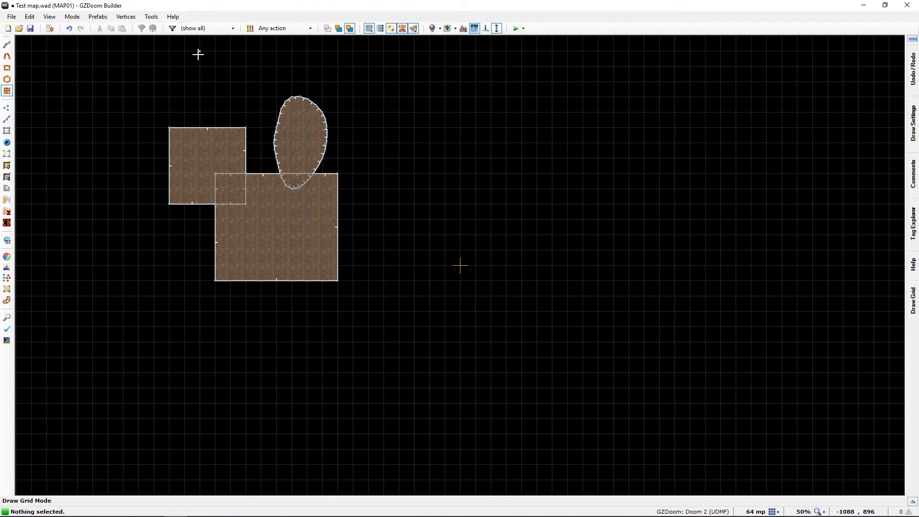
pyautogui.moveTo(198, 54); pyautogui.dragTo(307, 143)
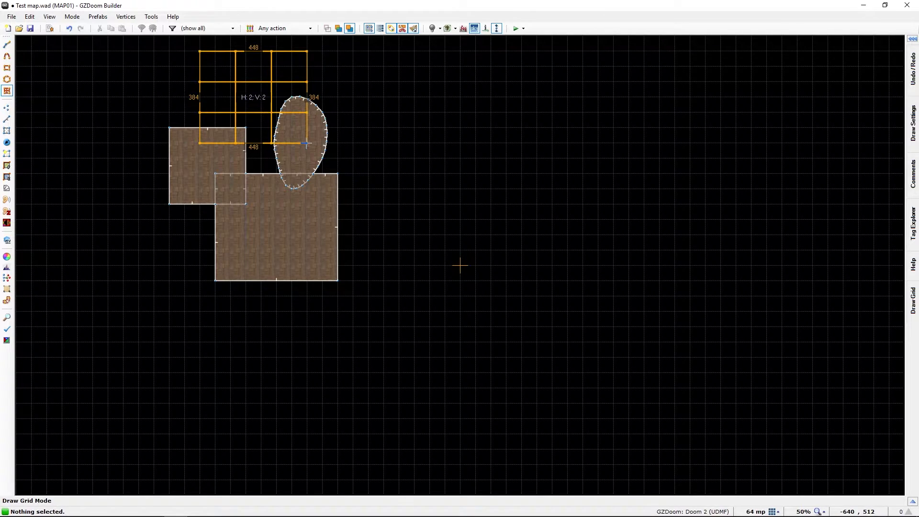
pyautogui.click(306, 143)
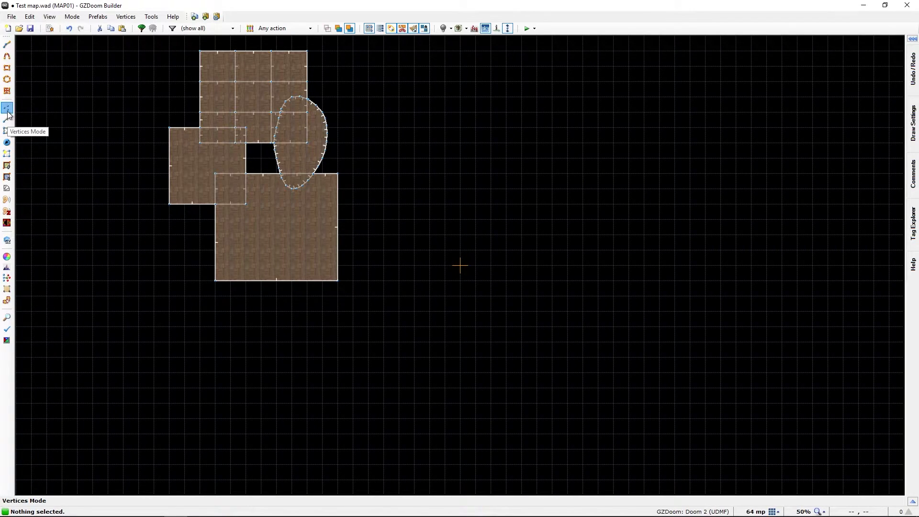
# In Vertices Mode, try inserting and deleting a vertex on the square's bottom edge, and try moving its top-left corner vertex.
pyautogui.press('v')
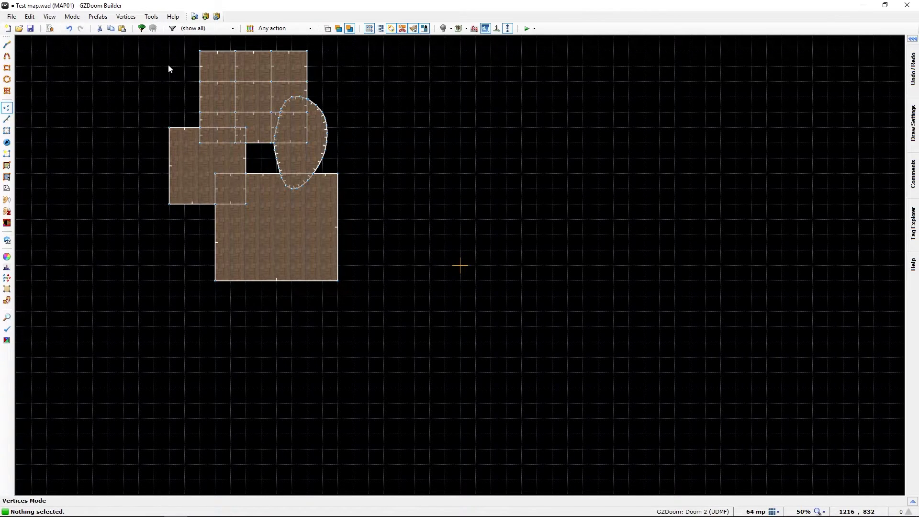
pyautogui.scroll(1, 168, 64)
pyautogui.scroll(2, 168, 64)
pyautogui.scroll(-1, 191, 111)
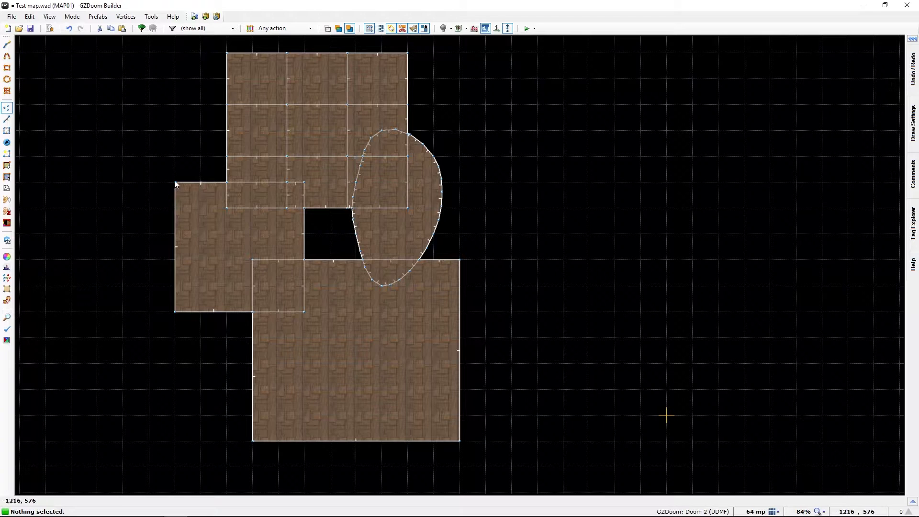
pyautogui.scroll(4, 174, 182)
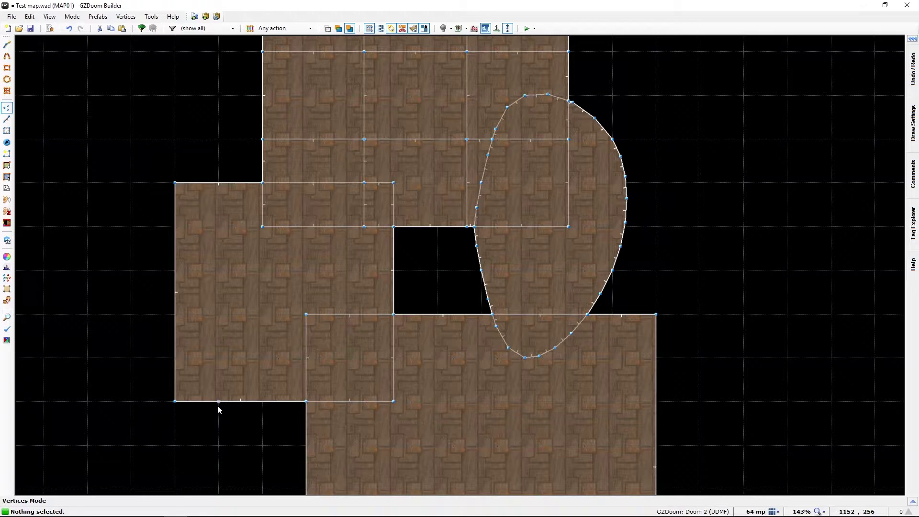
pyautogui.press('Insert')
pyautogui.press('Delete')
pyautogui.moveTo(175, 183); pyautogui.dragTo(147, 228)
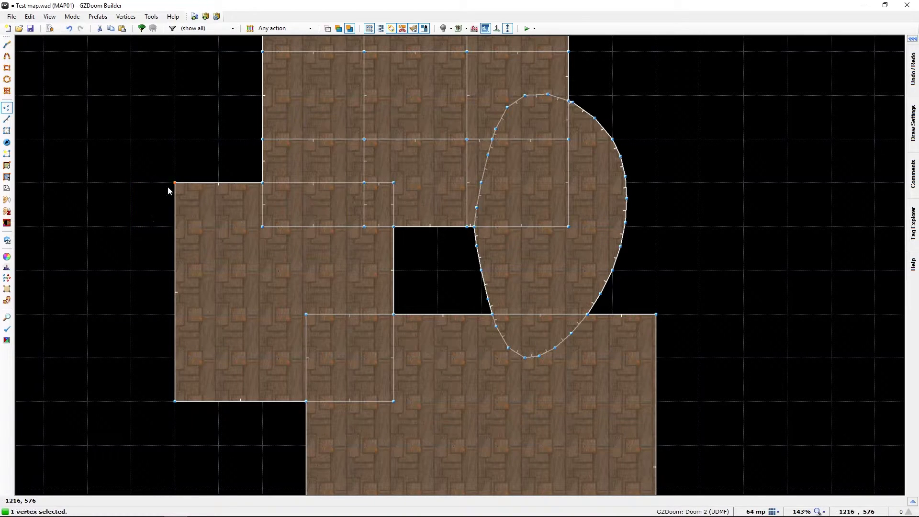
pyautogui.moveTo(176, 184)
pyautogui.mouseDown()
pyautogui.moveTo(144, 181)
pyautogui.moveTo(127, 161)
pyautogui.moveTo(132, 138)
pyautogui.moveTo(96, 226)
pyautogui.moveTo(123, 175)
pyautogui.moveTo(167, 180)
pyautogui.mouseUp()
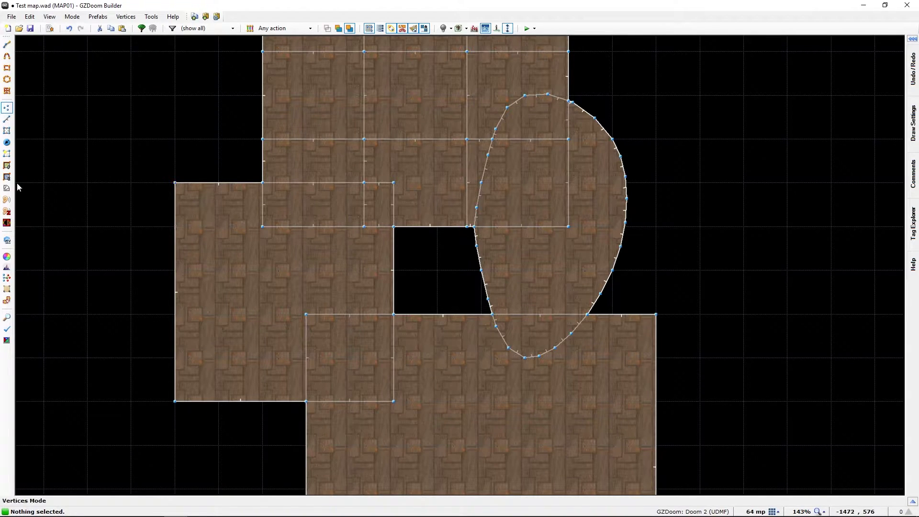
# In Linedefs Mode, draw a closed 128 by 320 sector against the square's left edge, extending 128 above its top-left corner.
pyautogui.press('l')
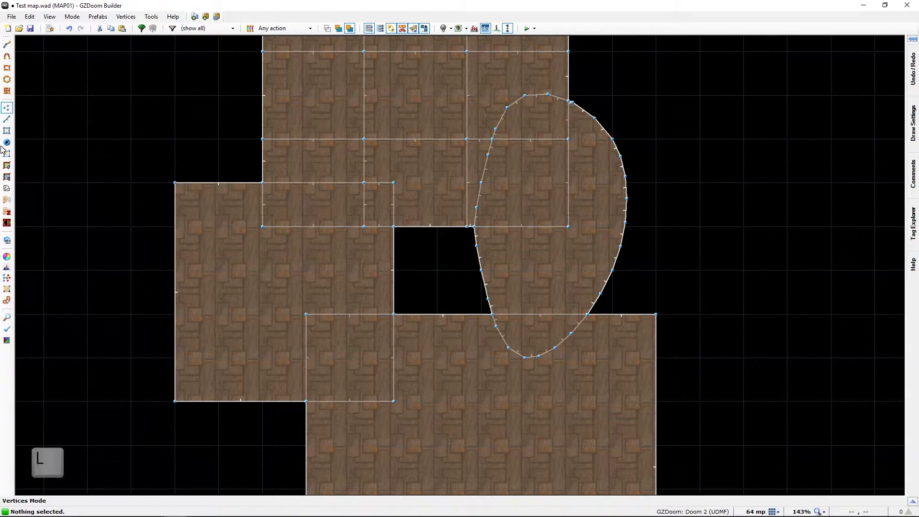
pyautogui.click(7, 120)
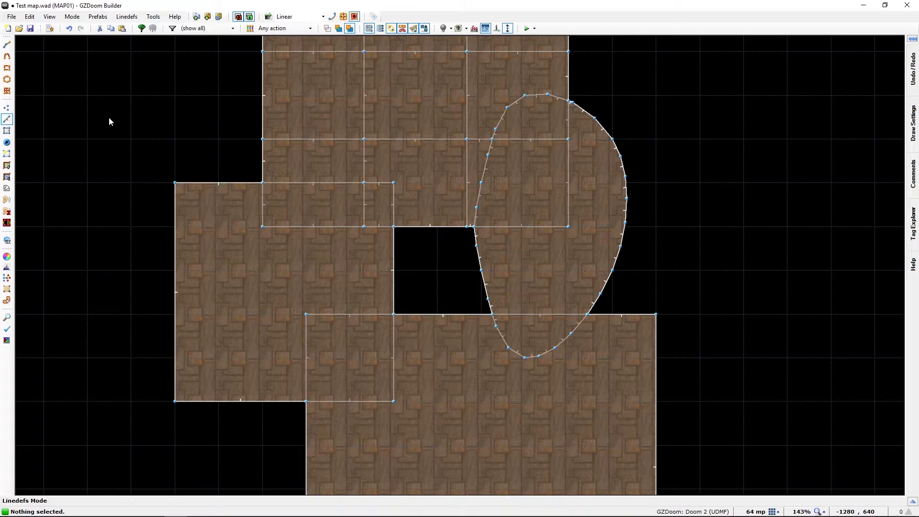
pyautogui.press('d')
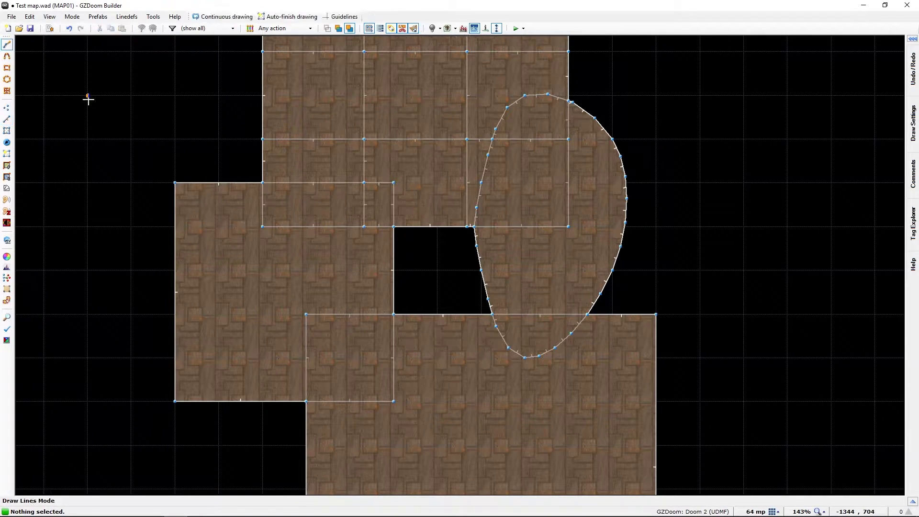
pyautogui.click(87, 96)
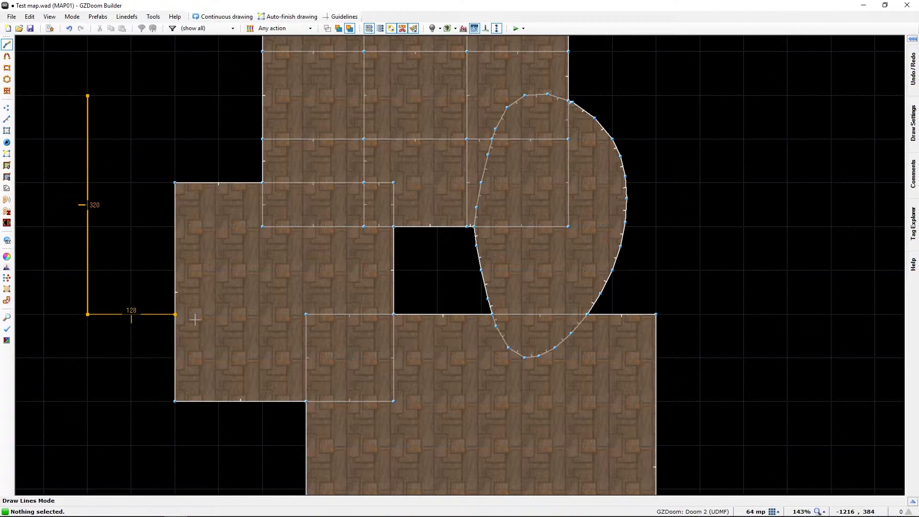
pyautogui.click(172, 319)
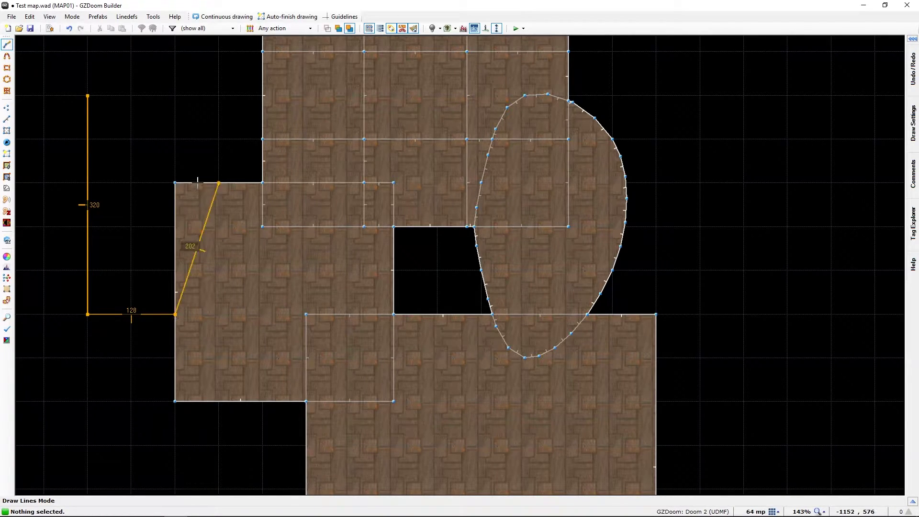
pyautogui.click(175, 180)
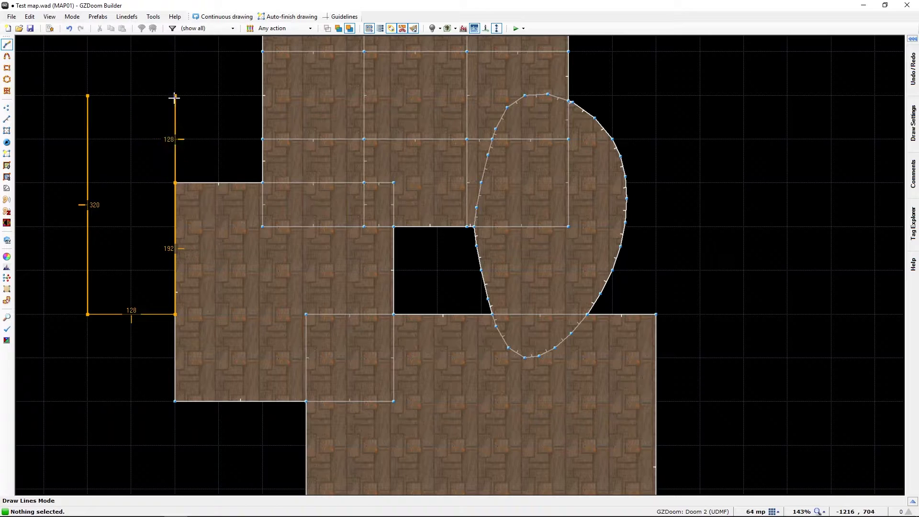
pyautogui.click(174, 97)
pyautogui.click(88, 96)
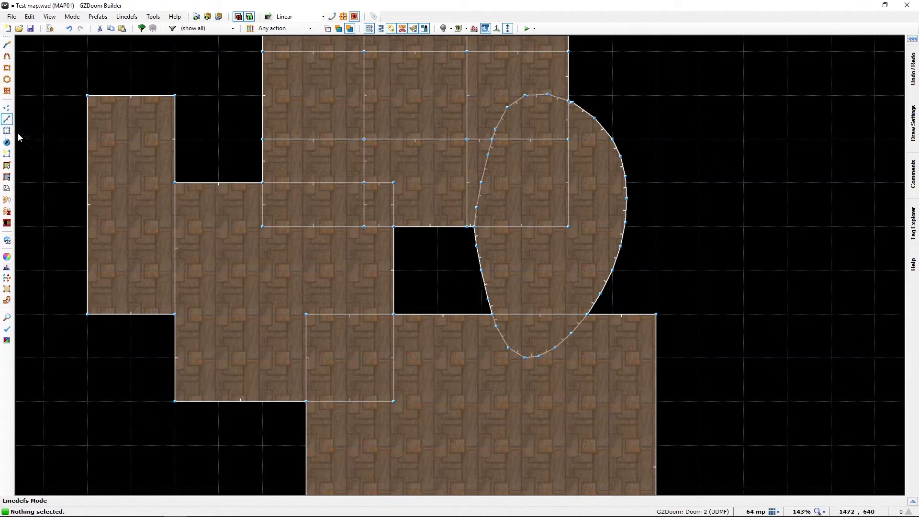
# Draw a closed rectangular sector about 256 by 128 across the top end of the narrow vertical sector.
pyautogui.press('d')
pyautogui.click(43, 53)
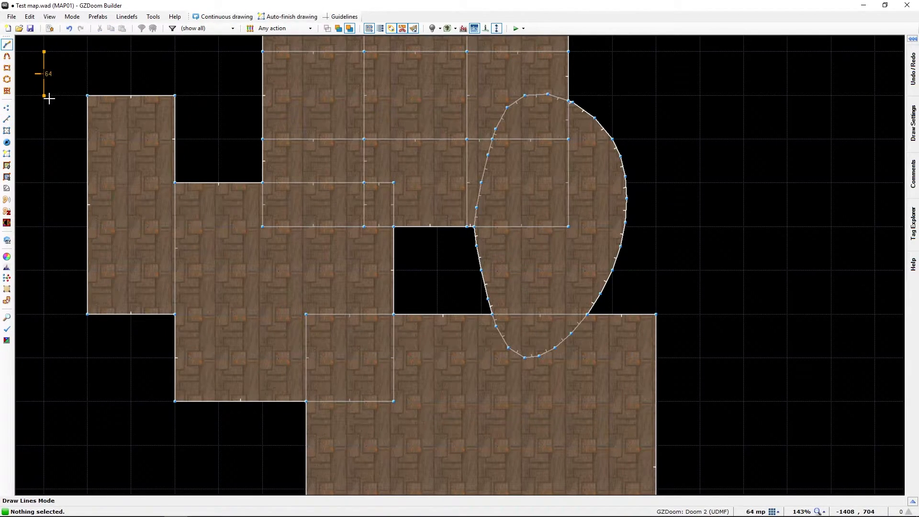
pyautogui.click(36, 136)
pyautogui.click(211, 145)
pyautogui.click(216, 53)
pyautogui.click(38, 52)
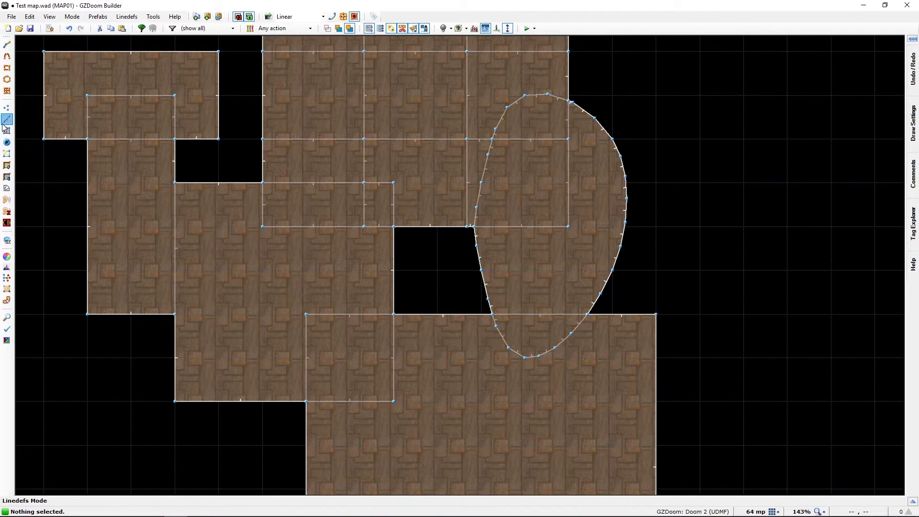
# View the properties of the linedef on the left side of the empty gap between the sectors, making no changes.
pyautogui.doubleClick(395, 236)
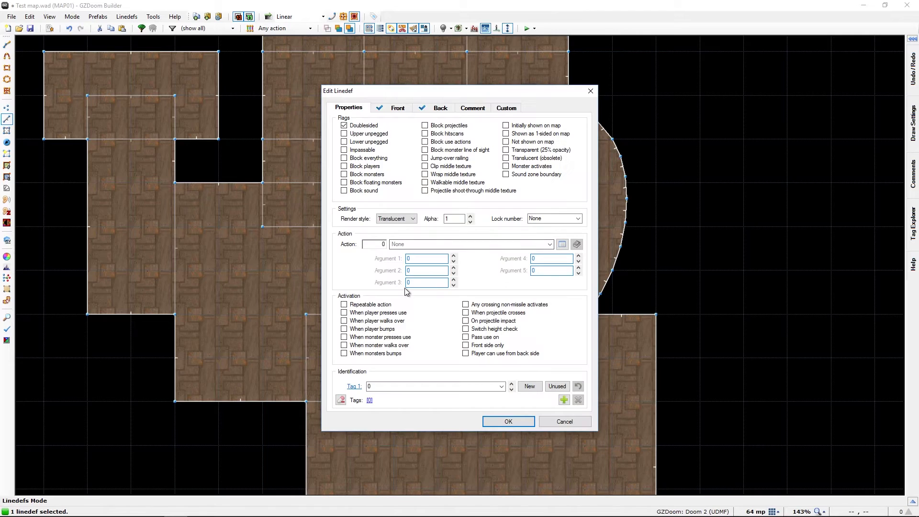
pyautogui.press('Escape')
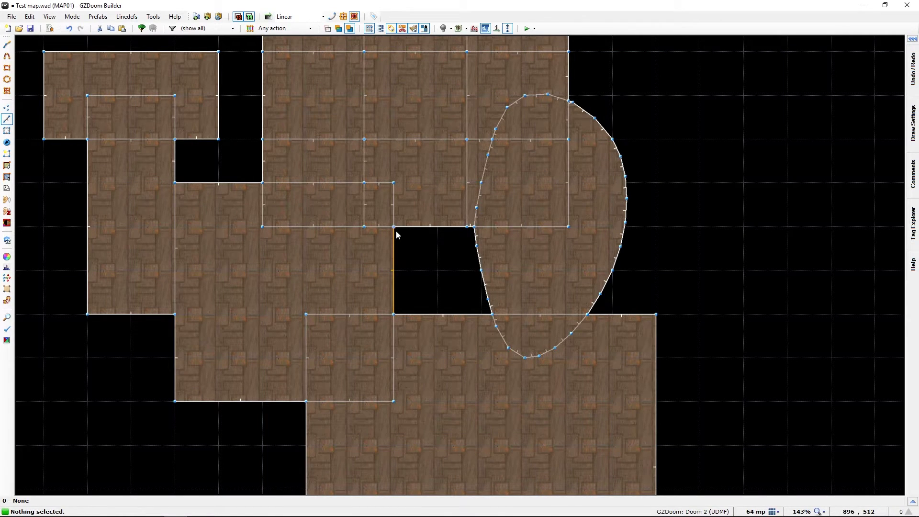
pyautogui.press('Insert')
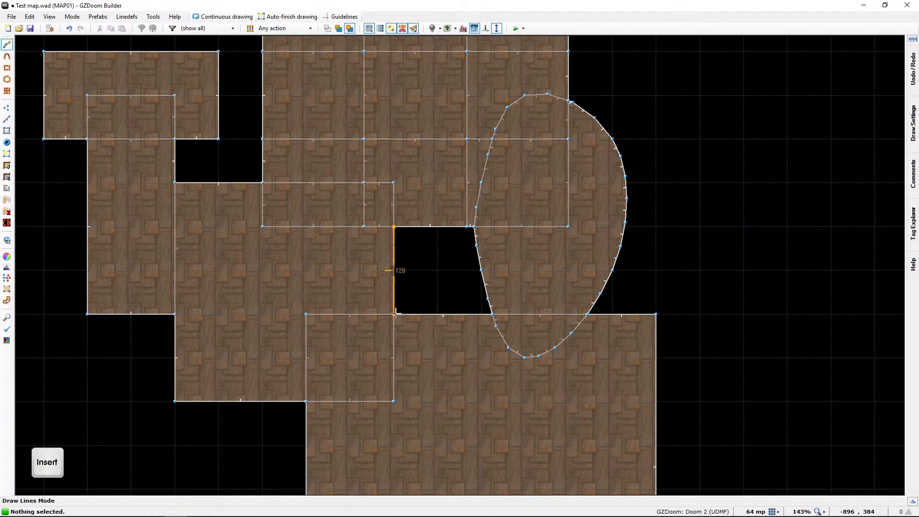
pyautogui.click(394, 314)
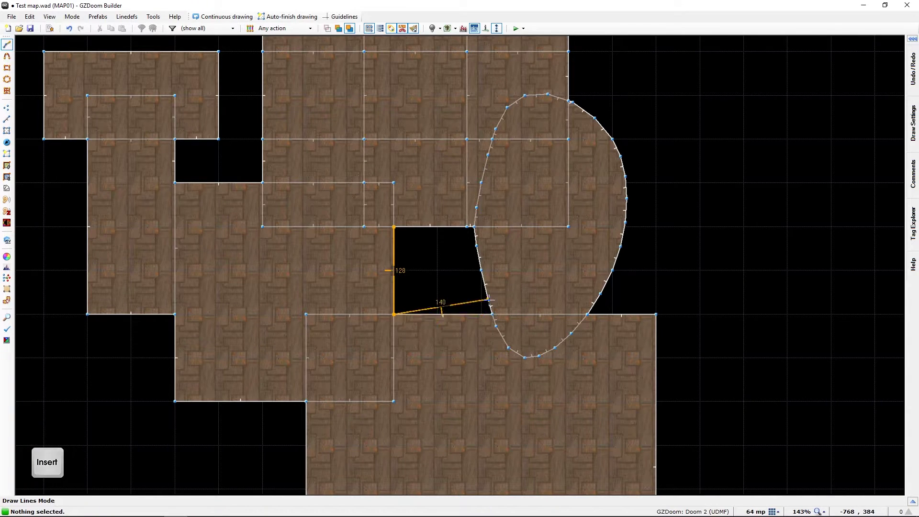
pyautogui.click(483, 271)
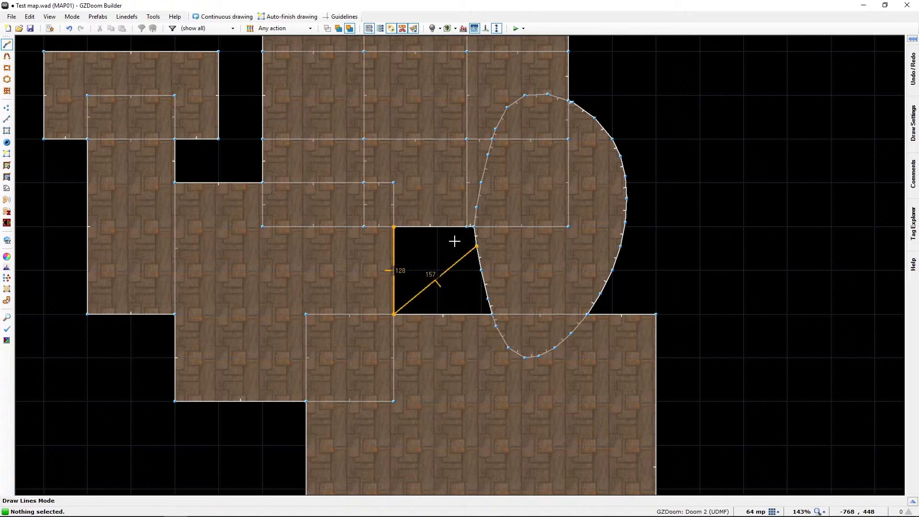
pyautogui.press('Escape')
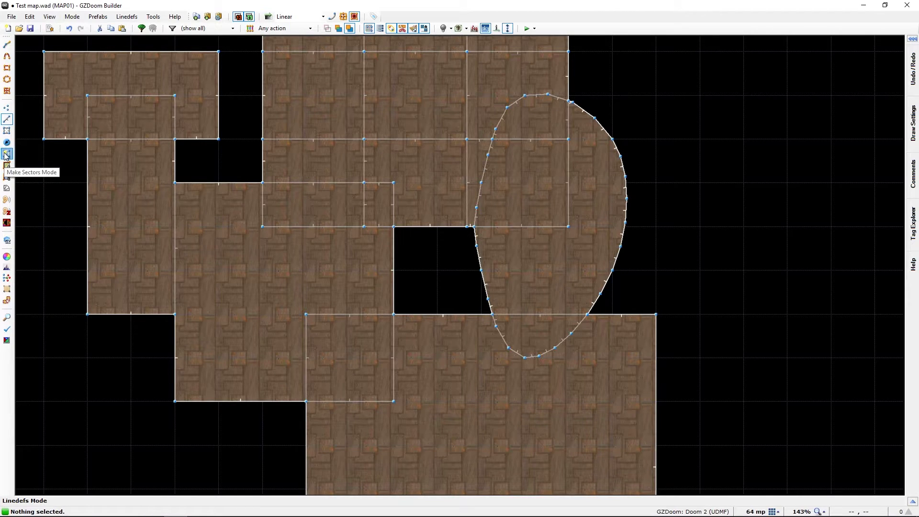
# In Make Sectors Mode, turn the empty gap between the square, the grid, the curved shape and the large room into a sector.
pyautogui.press('m')
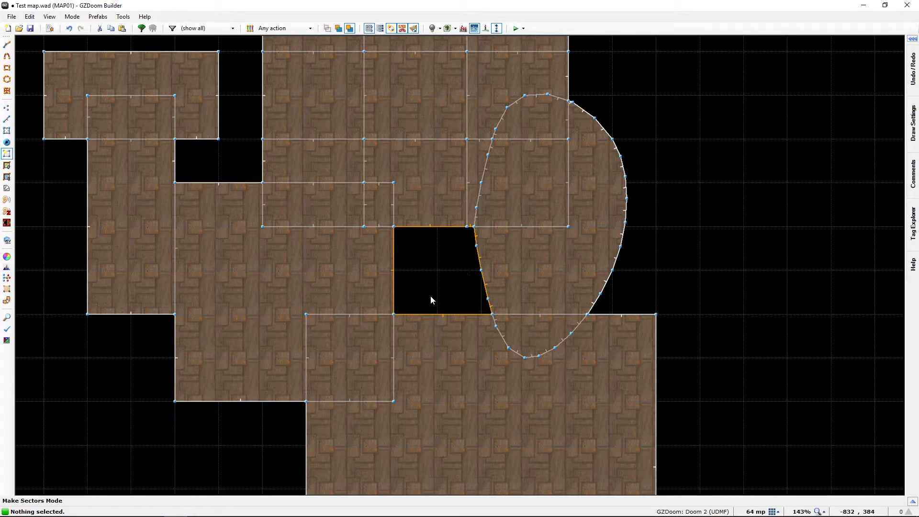
pyautogui.click(424, 266)
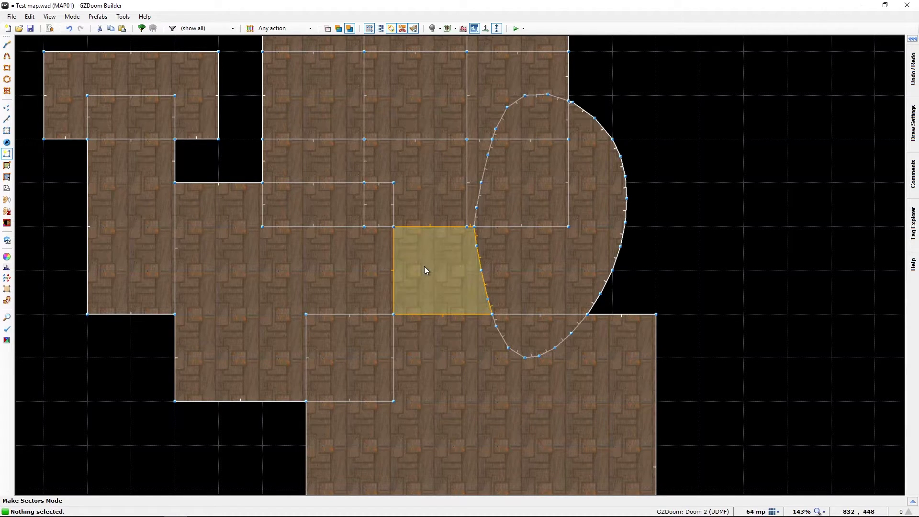
pyautogui.click(430, 268)
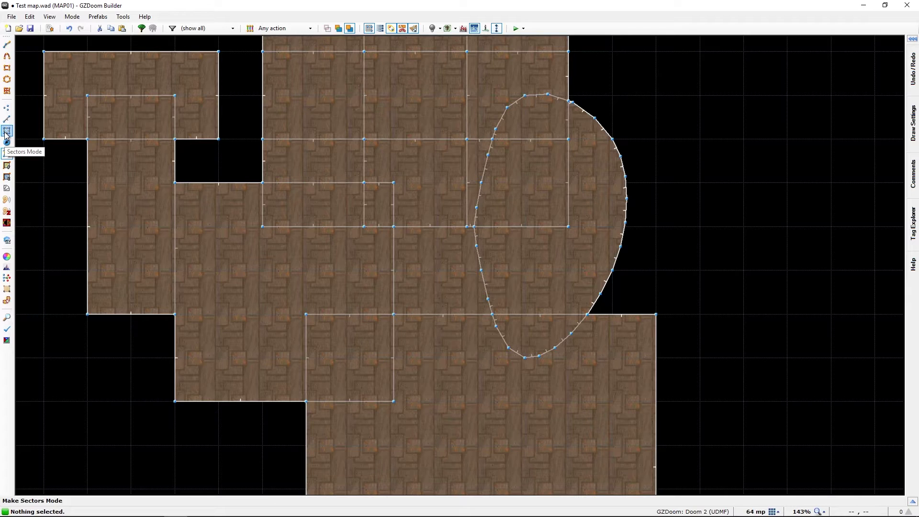
# Try moving the narrow vertical sector's outer linedef in Linedefs Mode, and try moving the whole sector in Sectors Mode.
pyautogui.press('s')
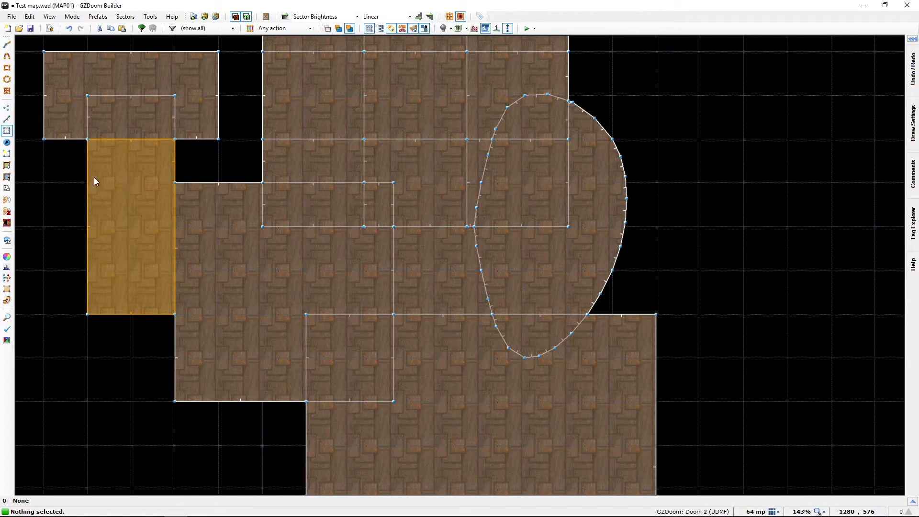
pyautogui.click(7, 119)
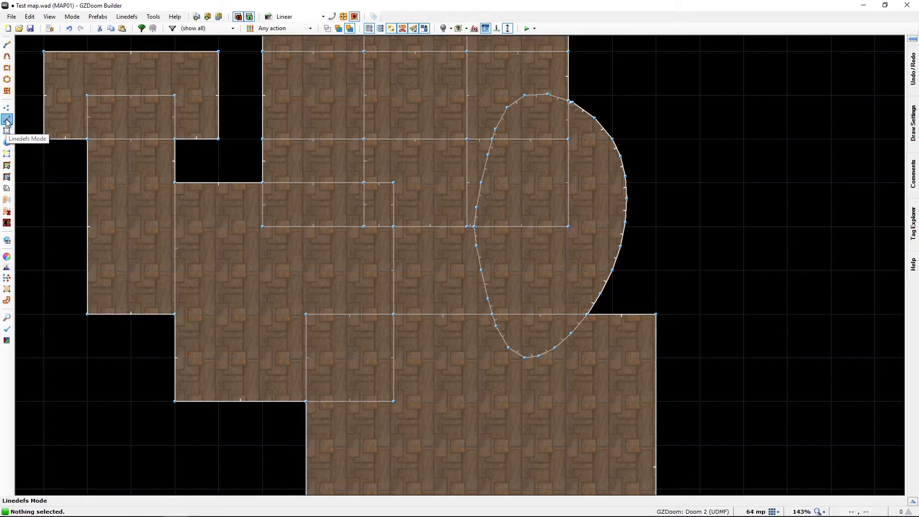
pyautogui.click(82, 242)
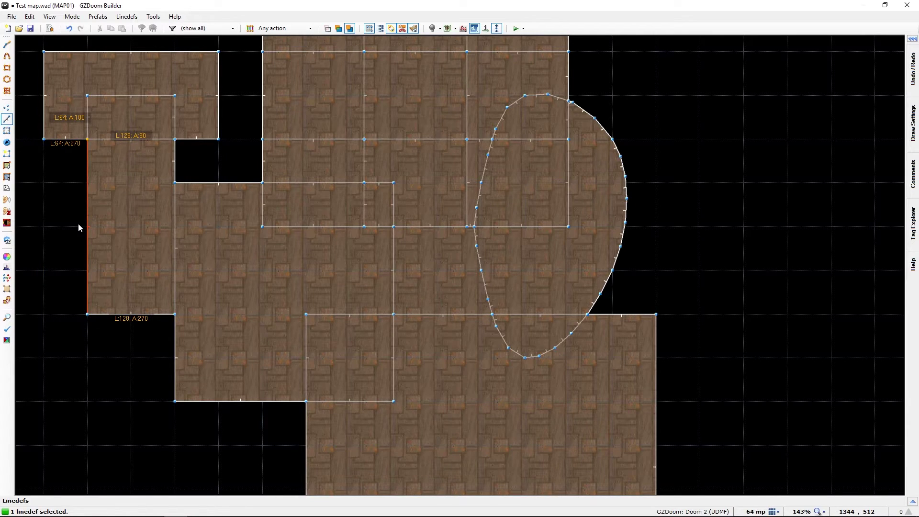
pyautogui.click(79, 224)
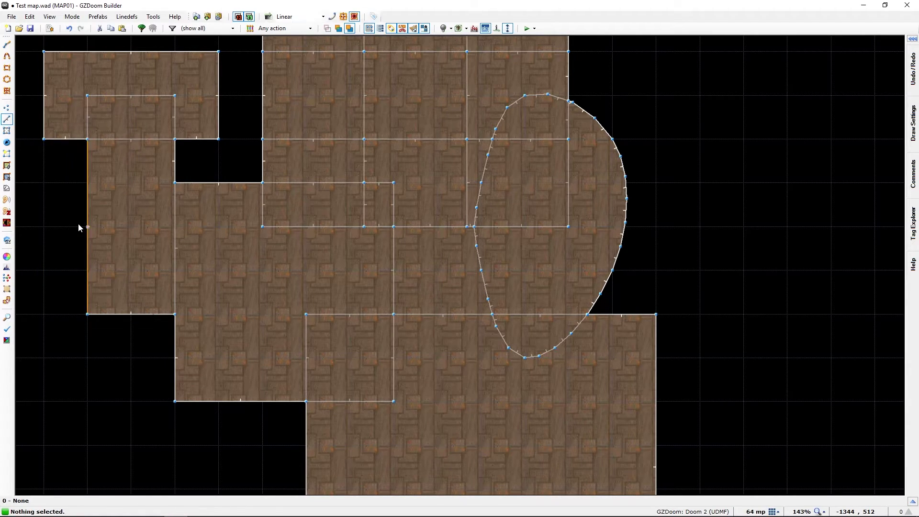
pyautogui.click(8, 131)
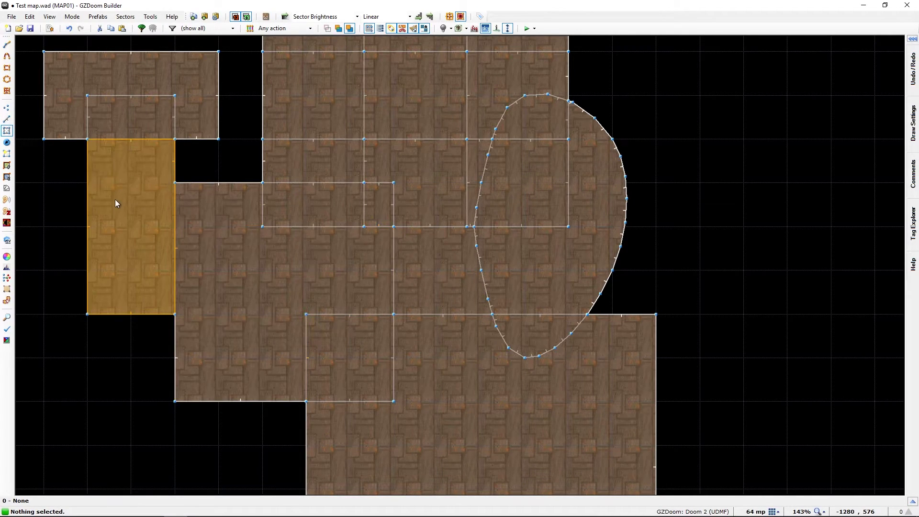
pyautogui.moveTo(119, 249)
pyautogui.mouseDown()
pyautogui.moveTo(102, 299)
pyautogui.moveTo(70, 286)
pyautogui.moveTo(110, 294)
pyautogui.moveTo(106, 261)
pyautogui.mouseUp()
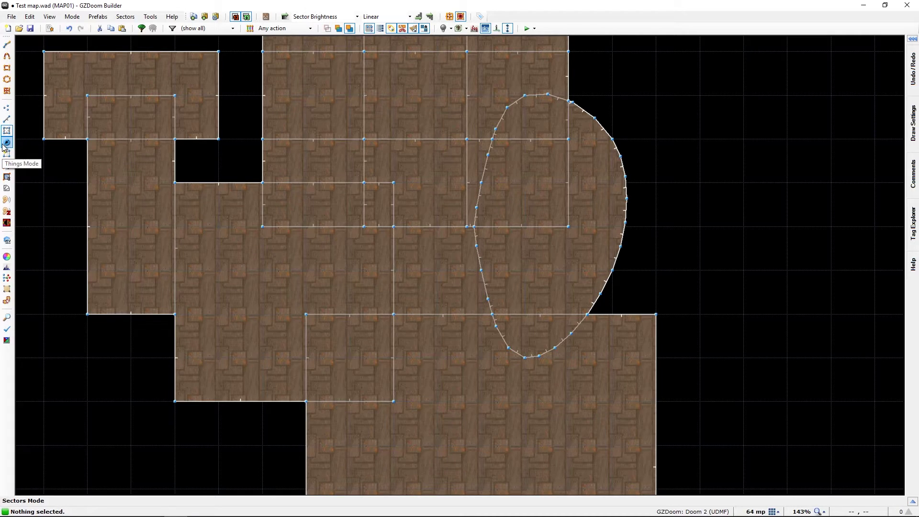
# In Things Mode, insert a Player 1 start at -768, 0 in the large room's lower part, facing north.
pyautogui.press('t')
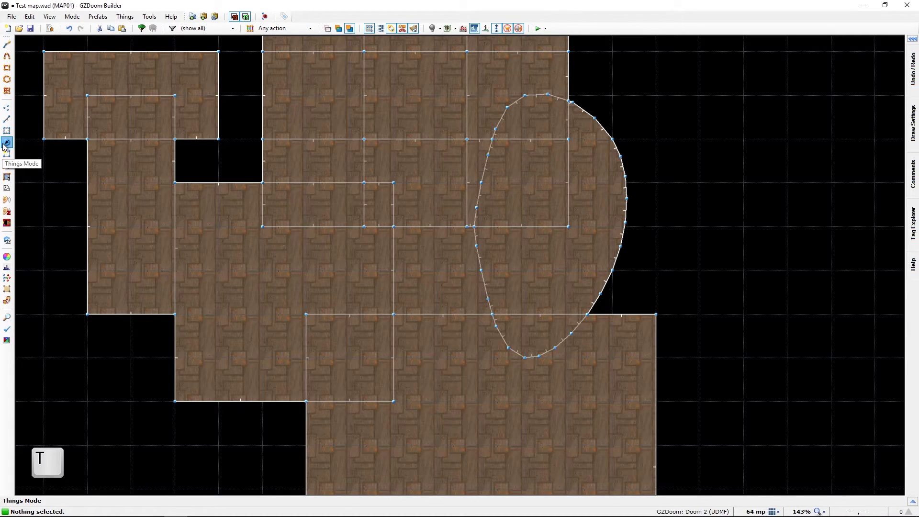
pyautogui.scroll(-3, 171, 257)
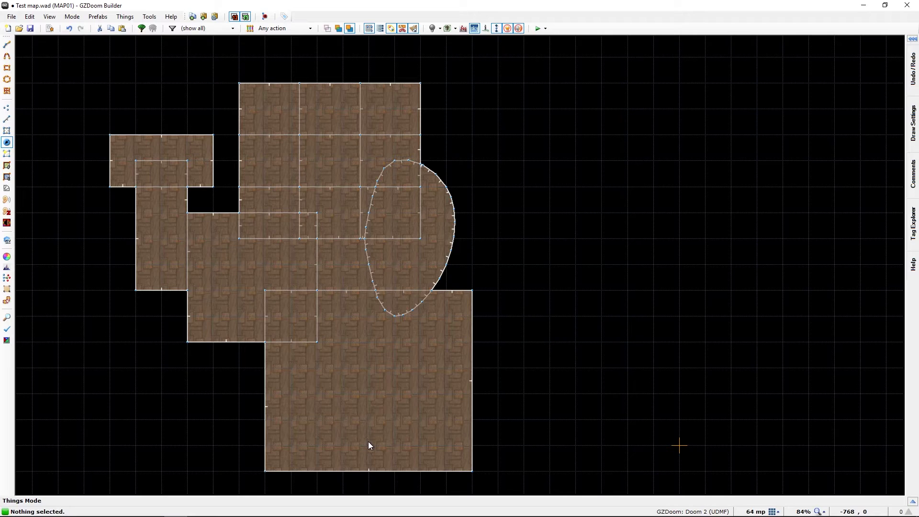
pyautogui.press('Insert')
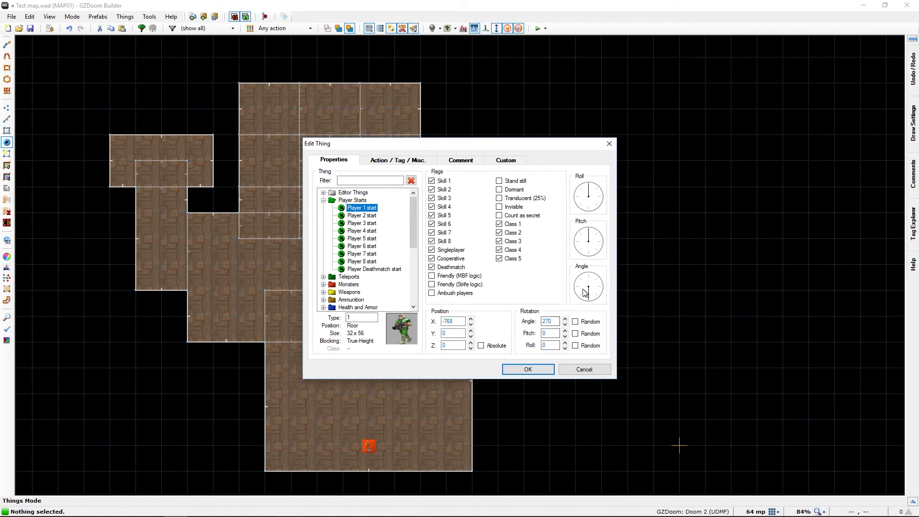
pyautogui.click(592, 276)
pyautogui.click(529, 369)
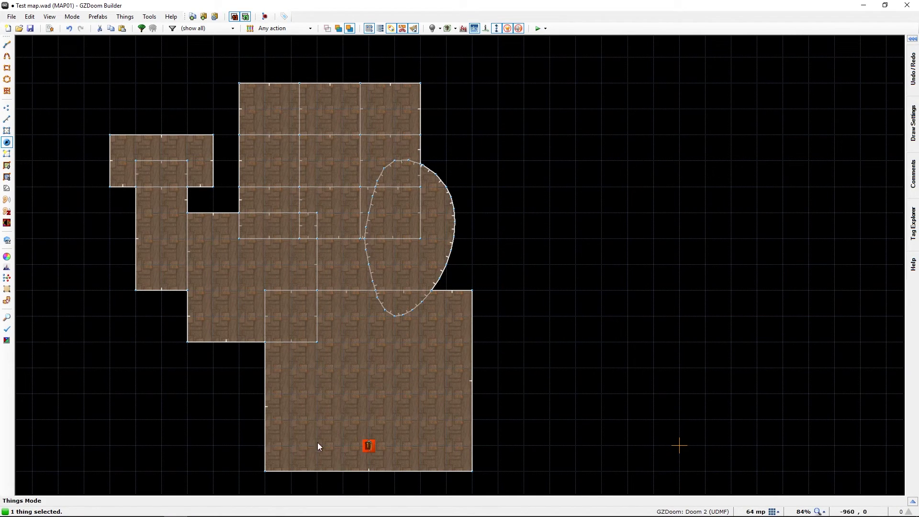
pyautogui.scroll(3, 396, 466)
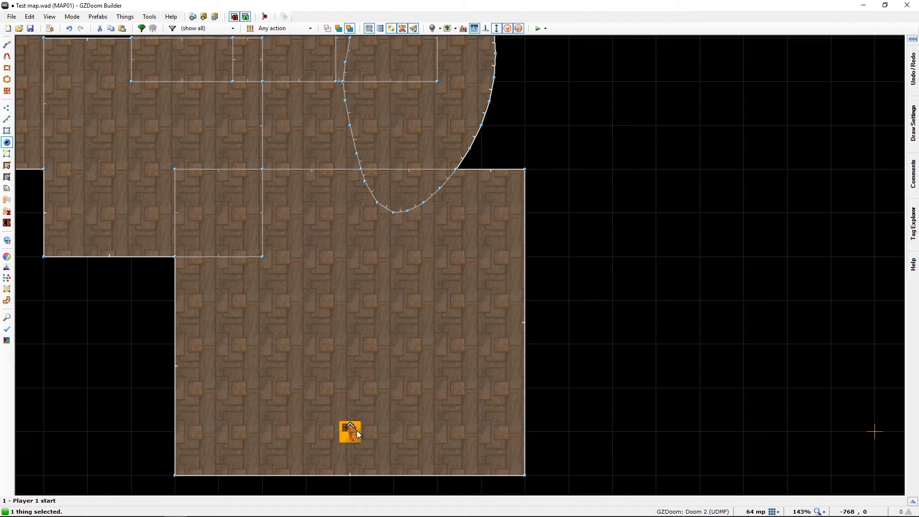
pyautogui.scroll(1, 358, 478)
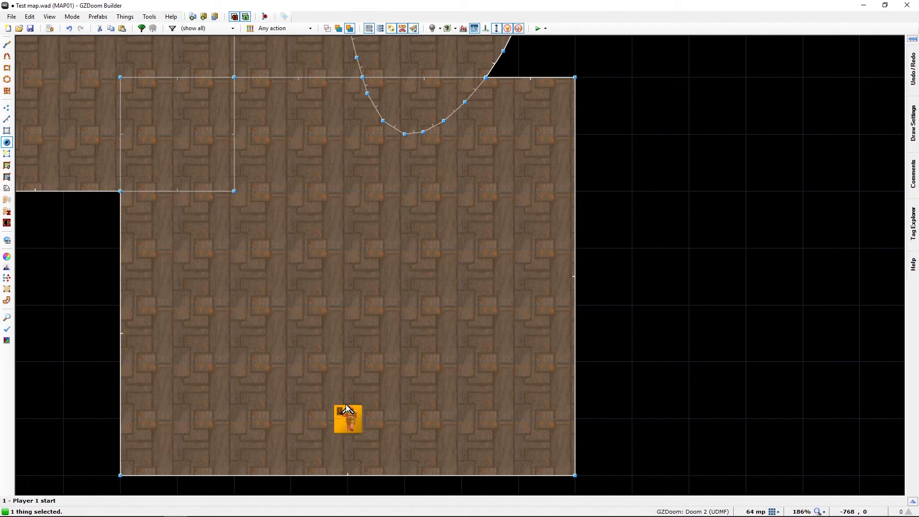
pyautogui.scroll(-3, 347, 409)
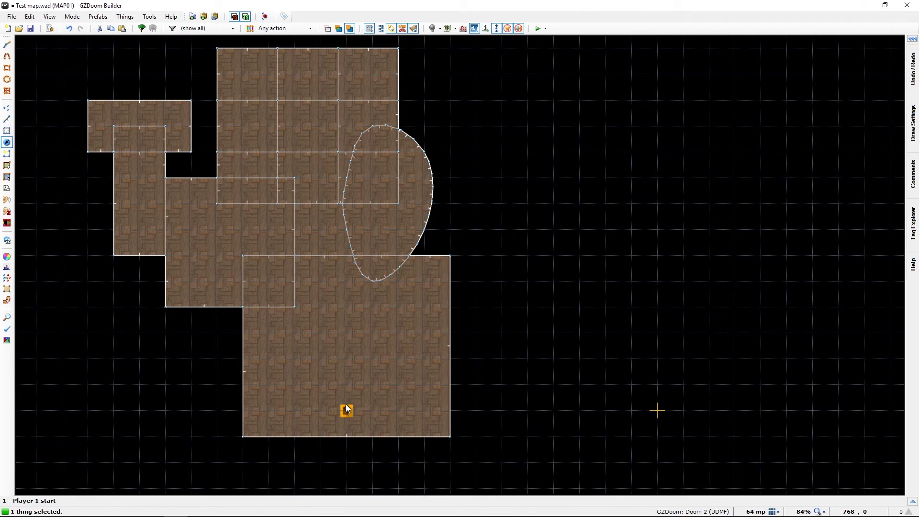